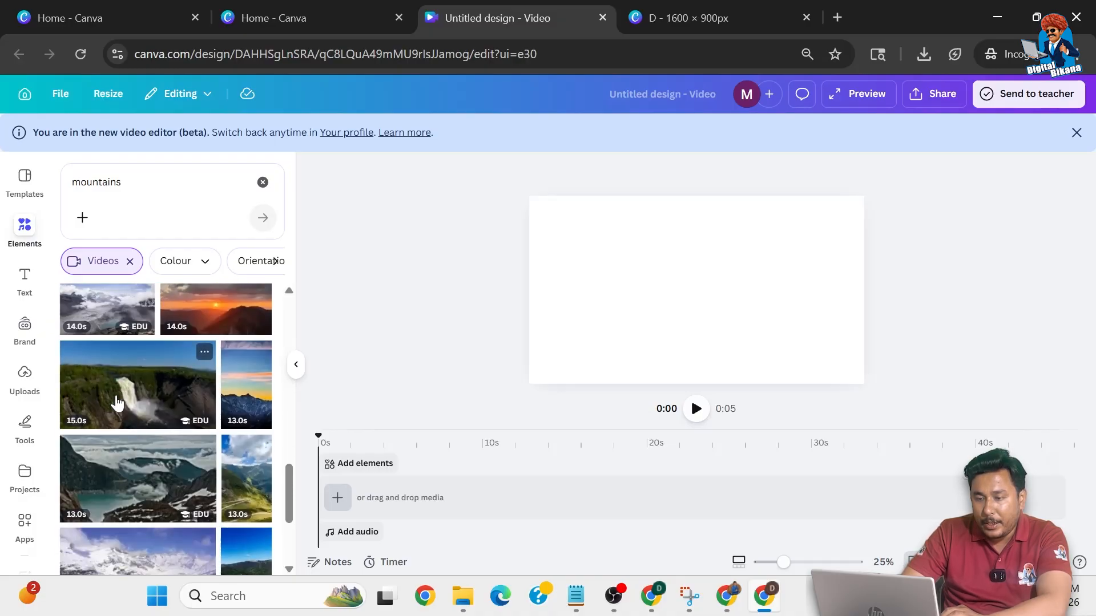
# Step: Search the video elements for "road" and add the 17-second clip of a jeep on a dirt road to the page
pyautogui.scroll(-4, 117, 403)
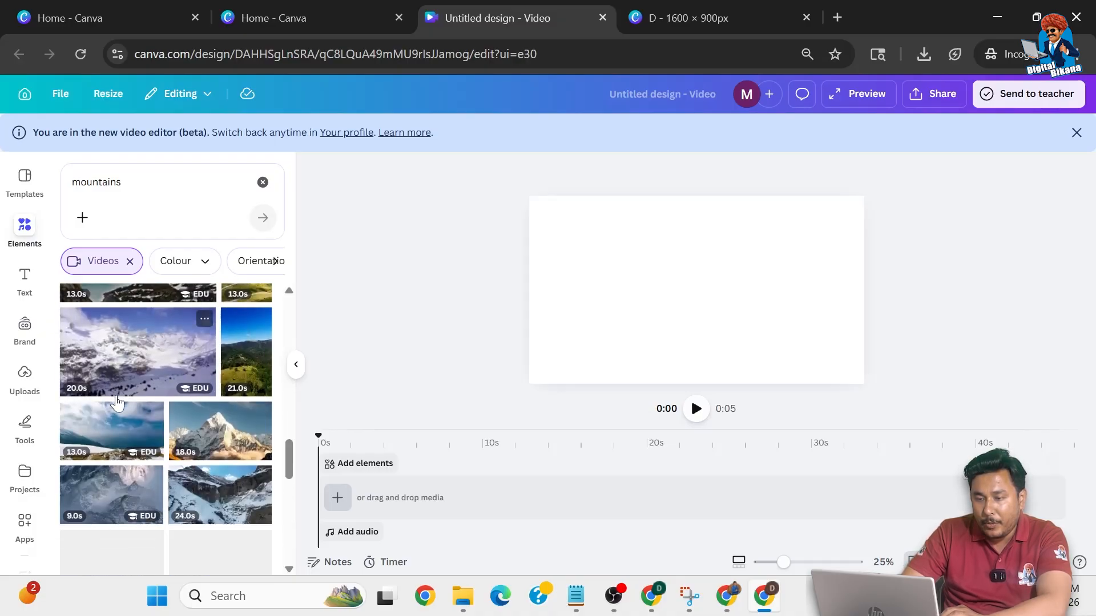
pyautogui.scroll(-4, 117, 402)
pyautogui.scroll(-5, 131, 433)
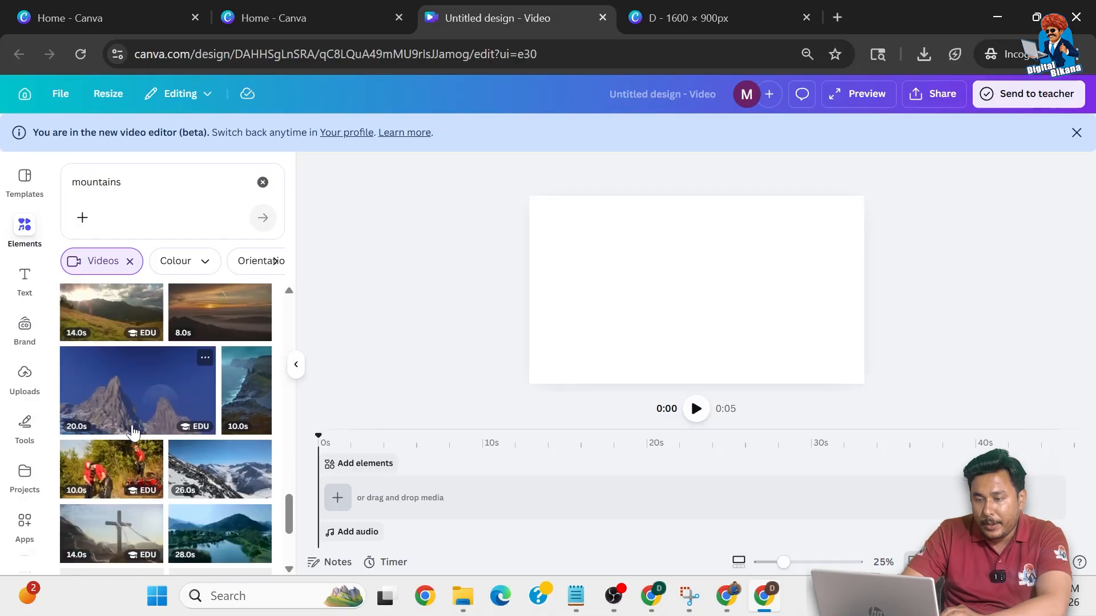
pyautogui.click(120, 182)
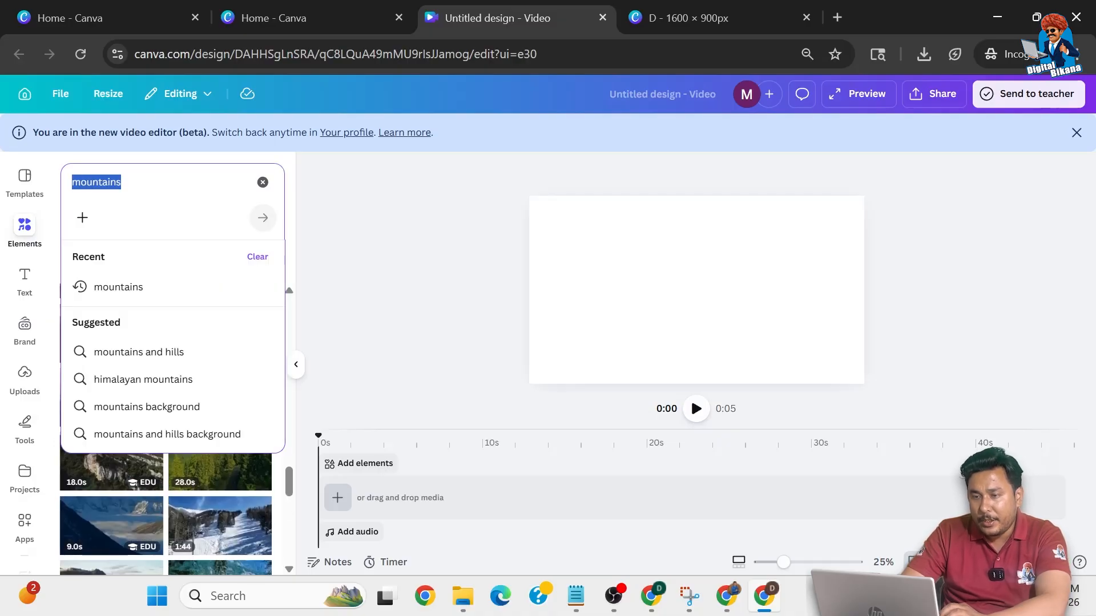
pyautogui.write('road')
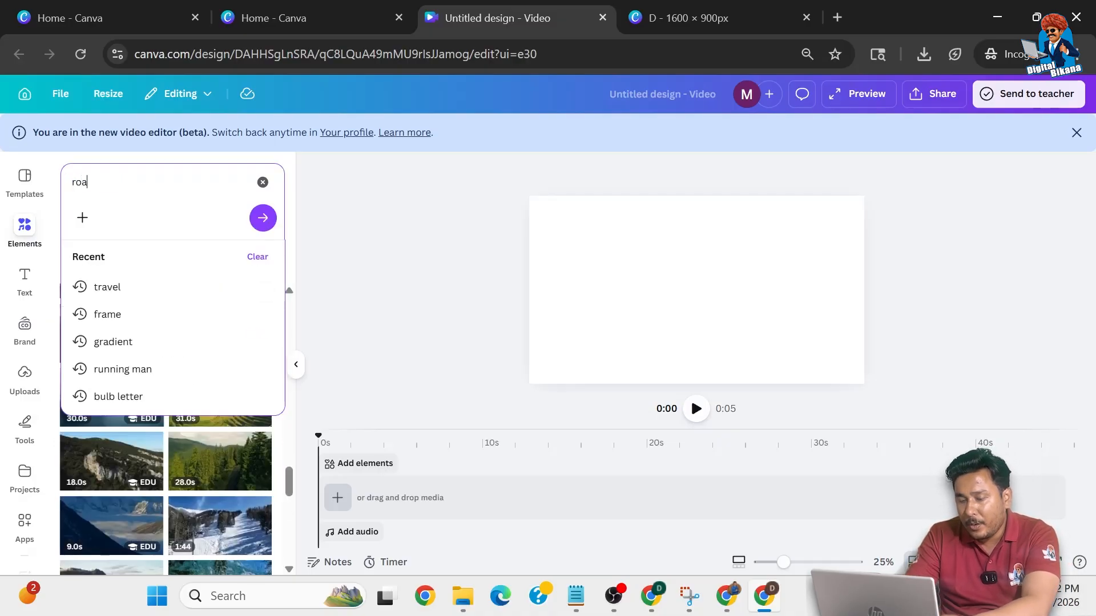
pyautogui.press('Return')
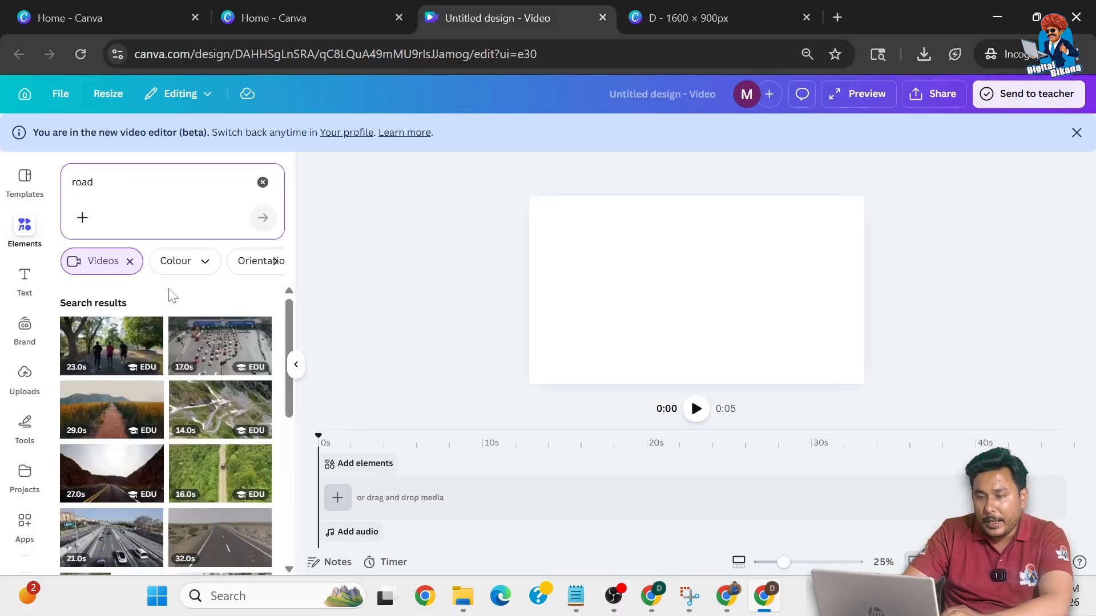
pyautogui.scroll(-5, 164, 442)
pyautogui.scroll(-3, 164, 443)
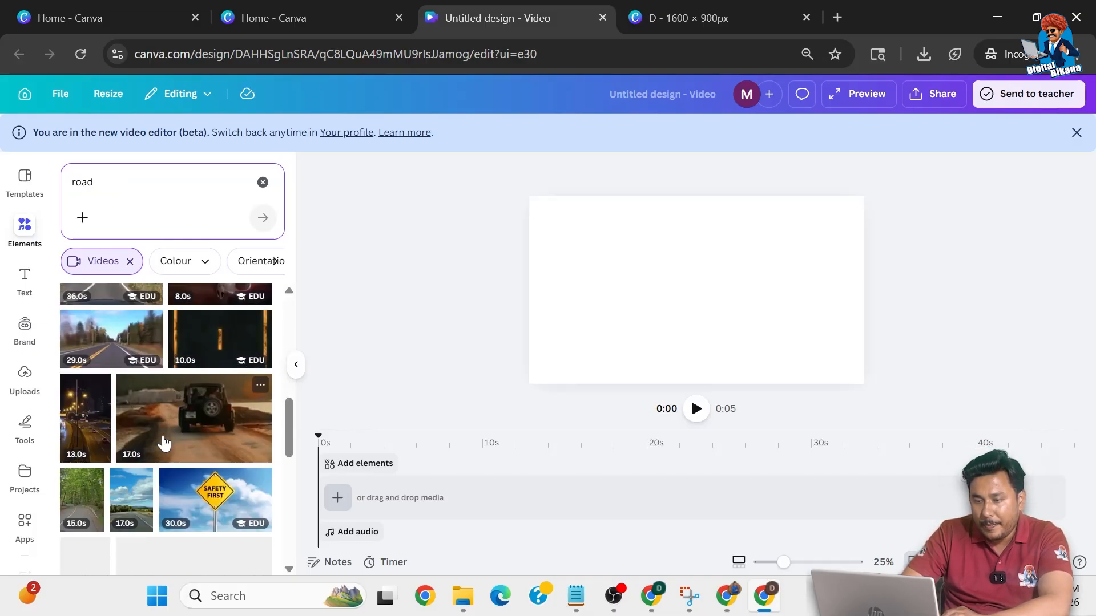
pyautogui.click(196, 436)
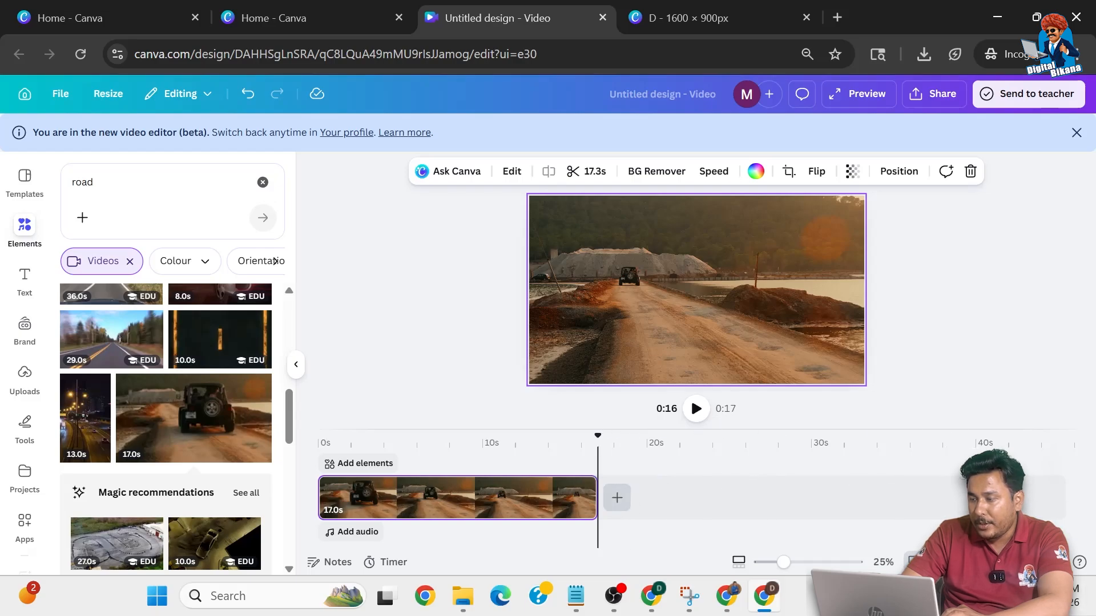
# Step: Add a blank second page in the page grid view and open it for editing
pyautogui.click(738, 562)
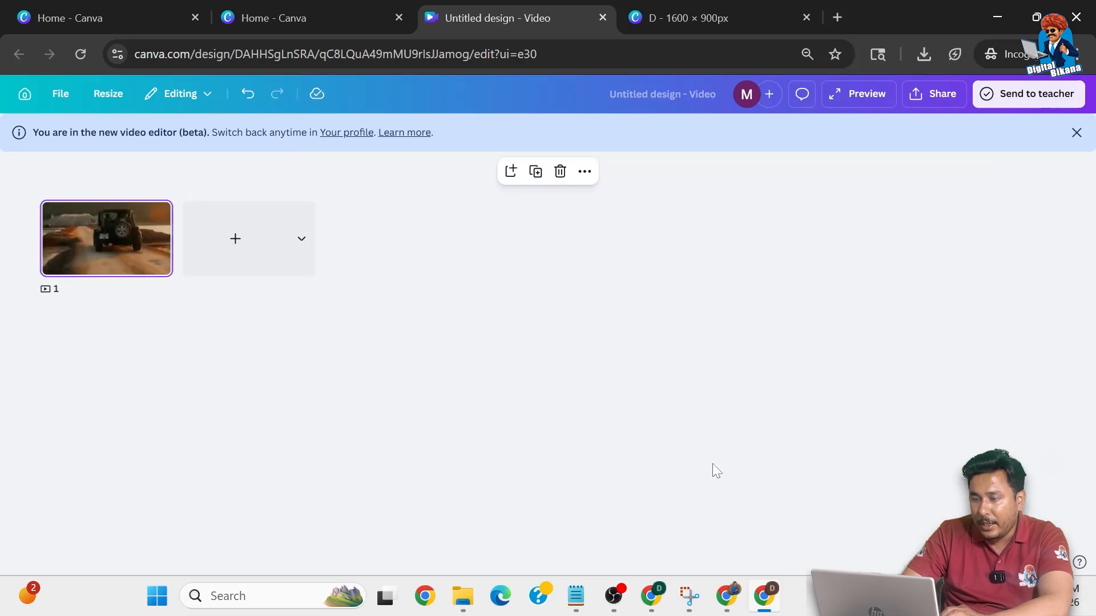
pyautogui.click(243, 250)
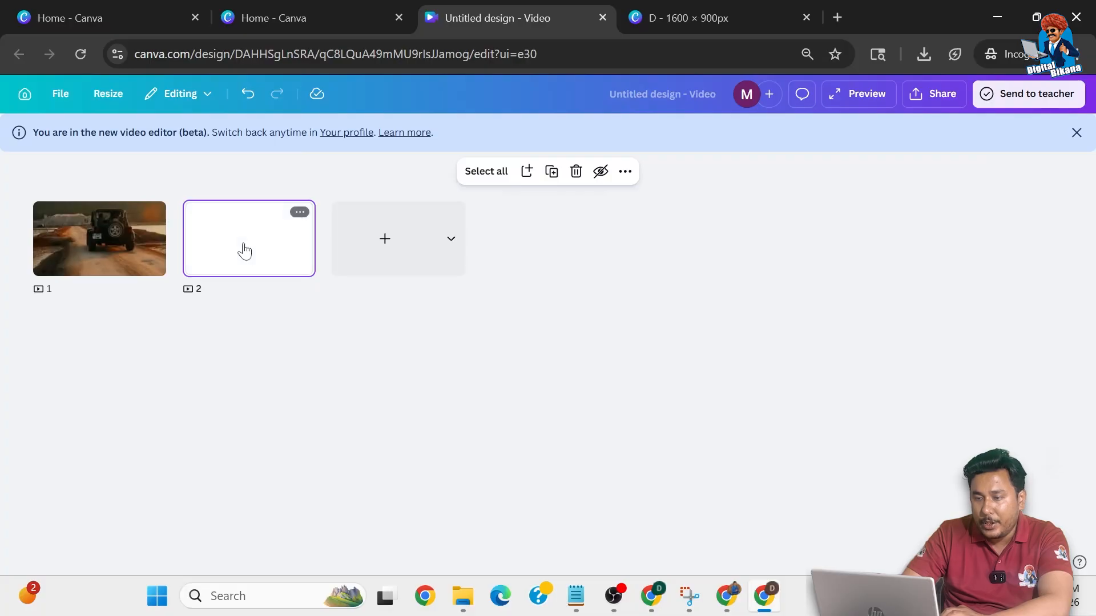
pyautogui.doubleClick(244, 250)
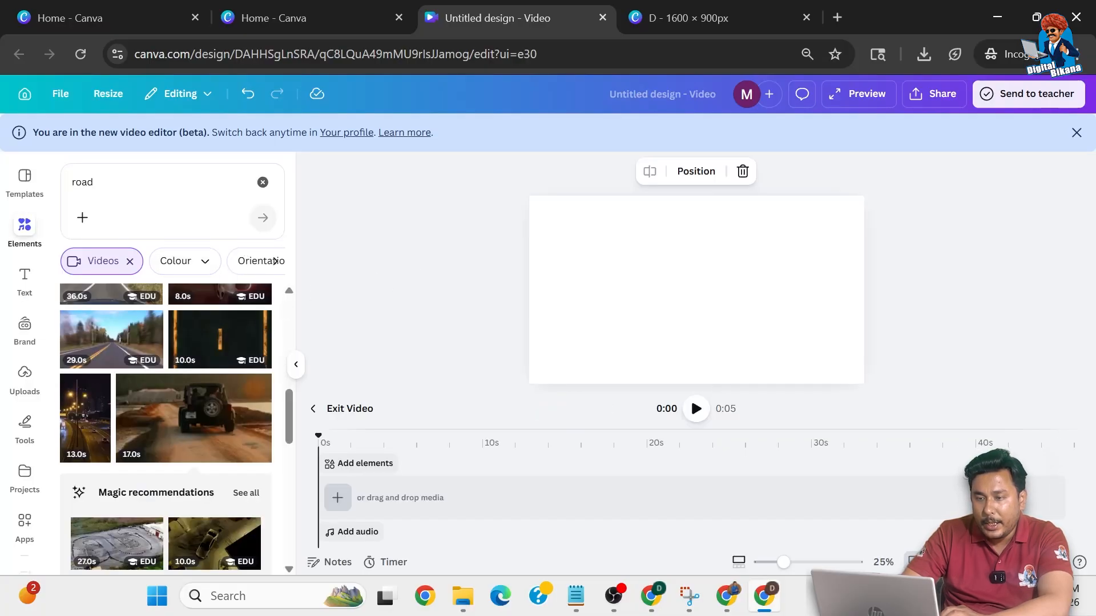
# Step: Search the video elements for "man walking"
pyautogui.moveTo(104, 182); pyautogui.dragTo(28, 193)
pyautogui.write('ma')
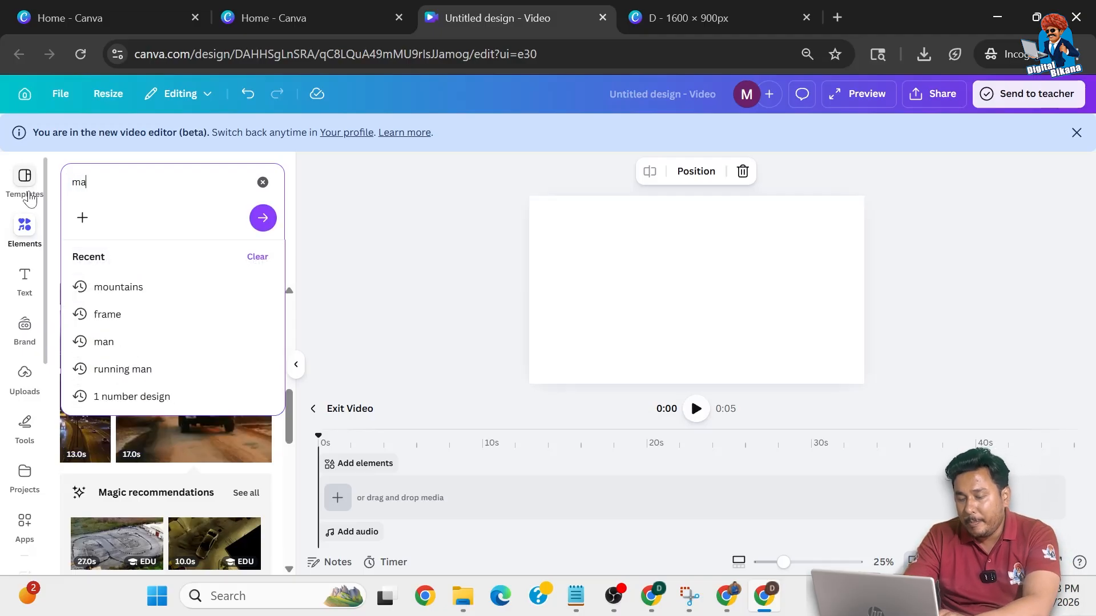
pyautogui.write('n i')
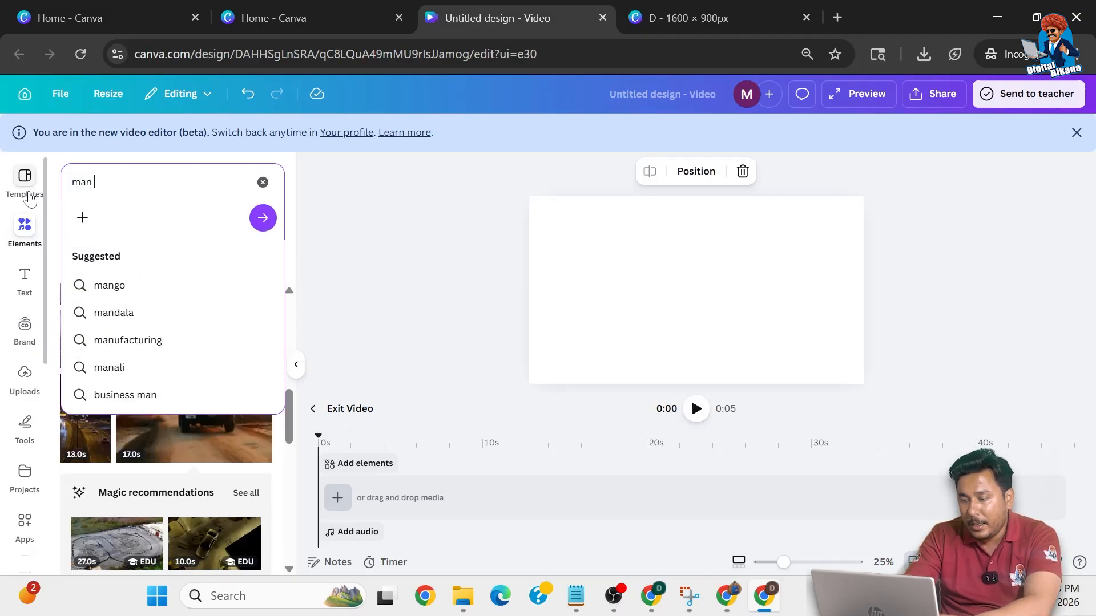
pyautogui.write('n off')
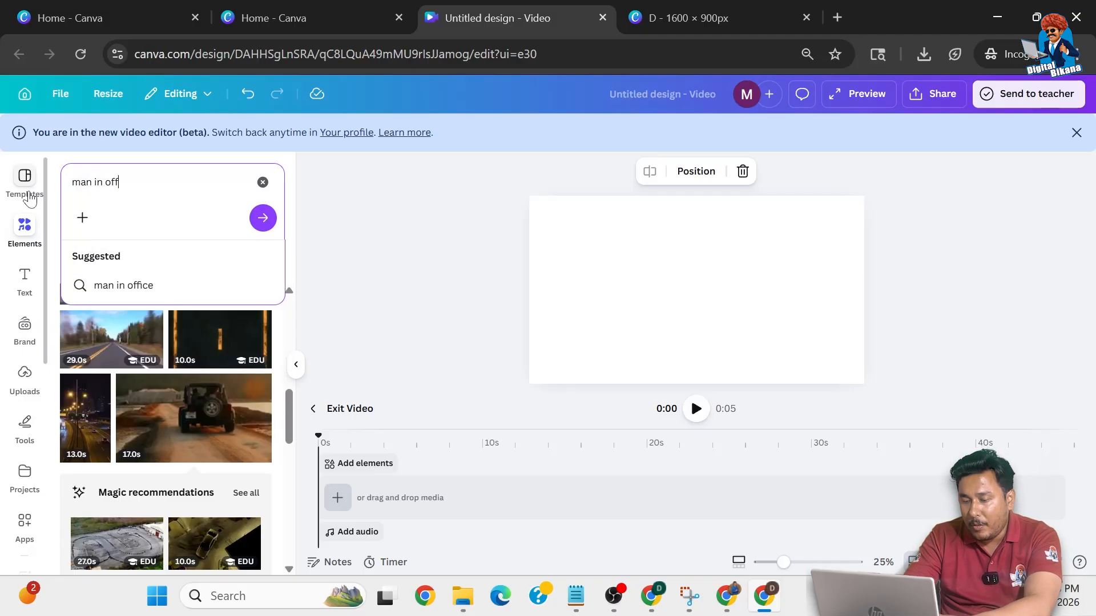
pyautogui.press('BackSpace')
pyautogui.press('BackSpace')
pyautogui.press('BackSpace')
pyautogui.press('BackSpace')
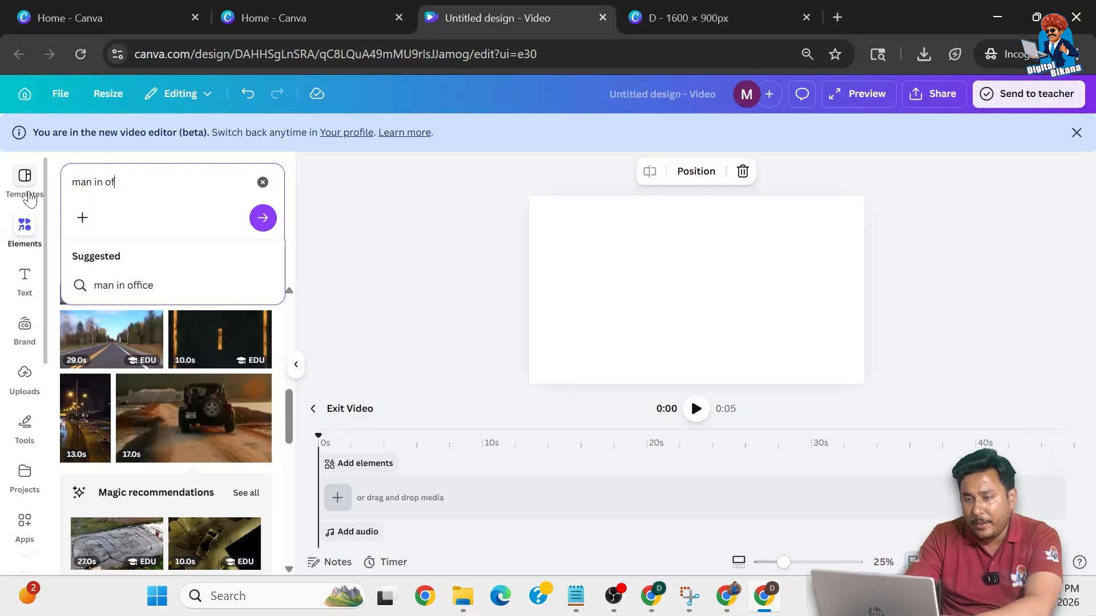
pyautogui.write('walking')
pyautogui.press('Return')
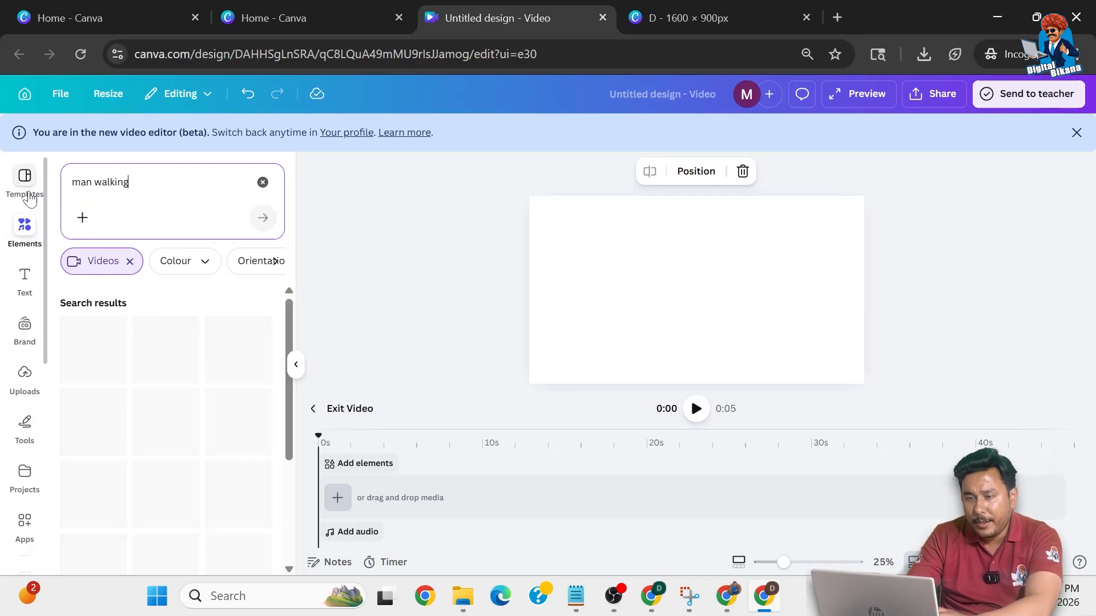
# Step: Add the 15-second clip of the suited man with a bicycle to page 2
pyautogui.scroll(-5, 135, 421)
pyautogui.scroll(-10, 165, 475)
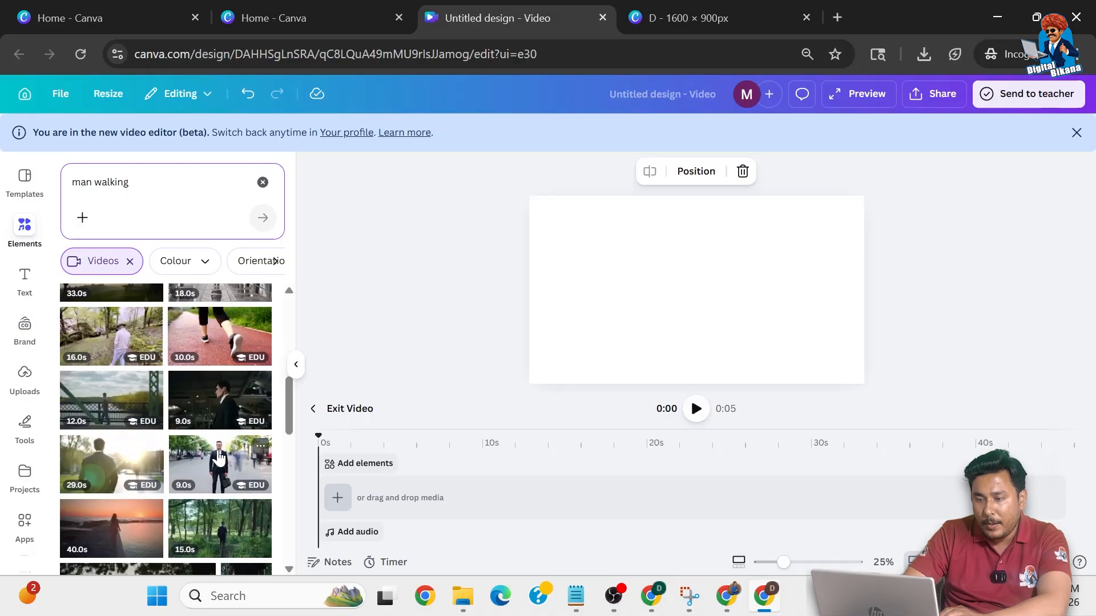
pyautogui.scroll(-5, 205, 365)
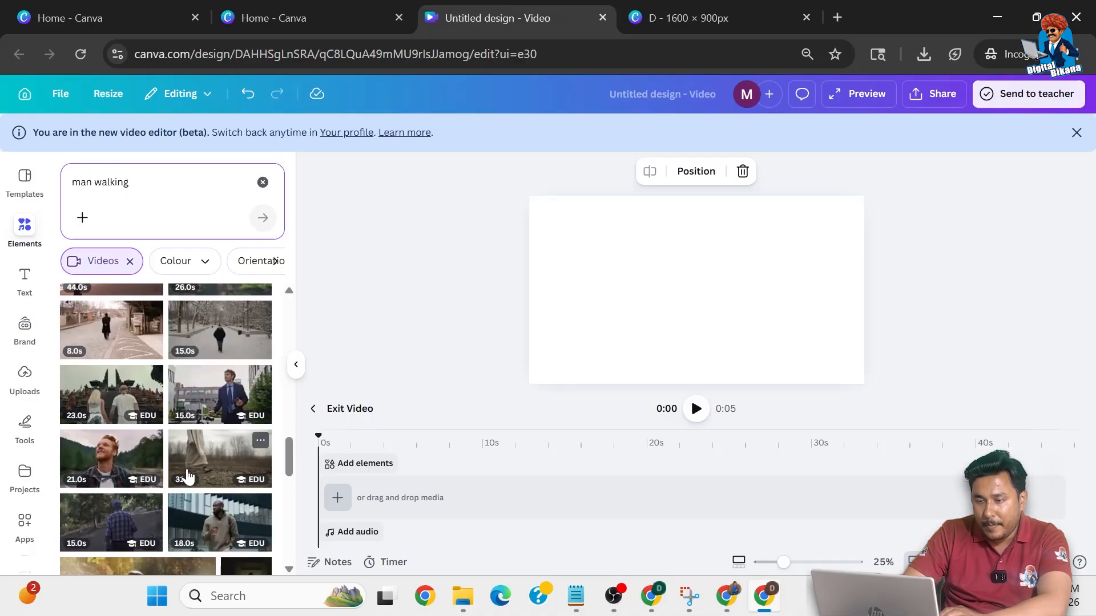
pyautogui.click(209, 403)
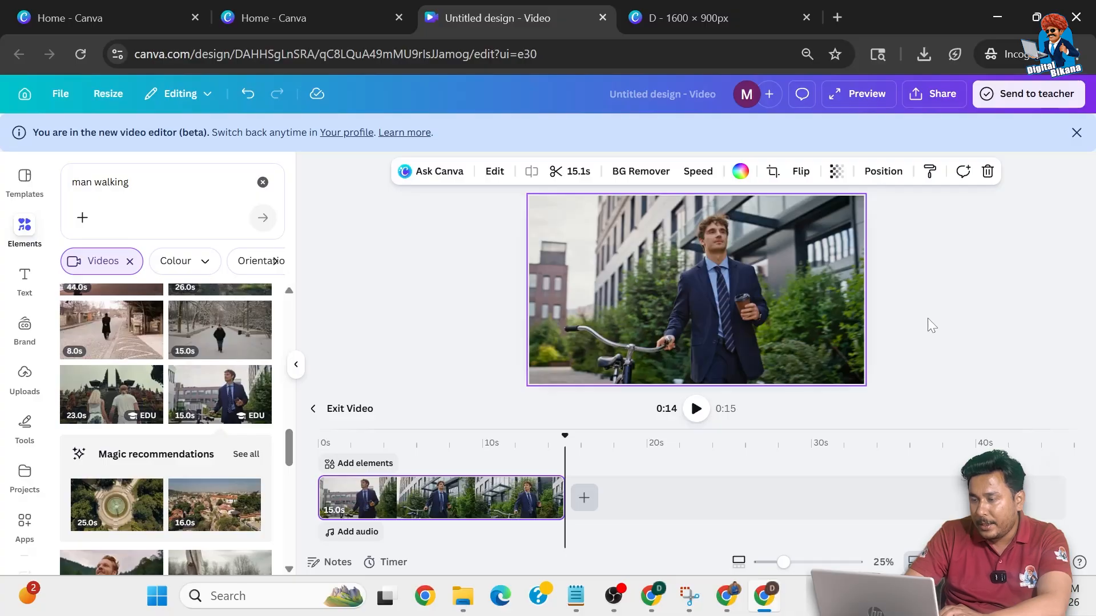
pyautogui.click(942, 95)
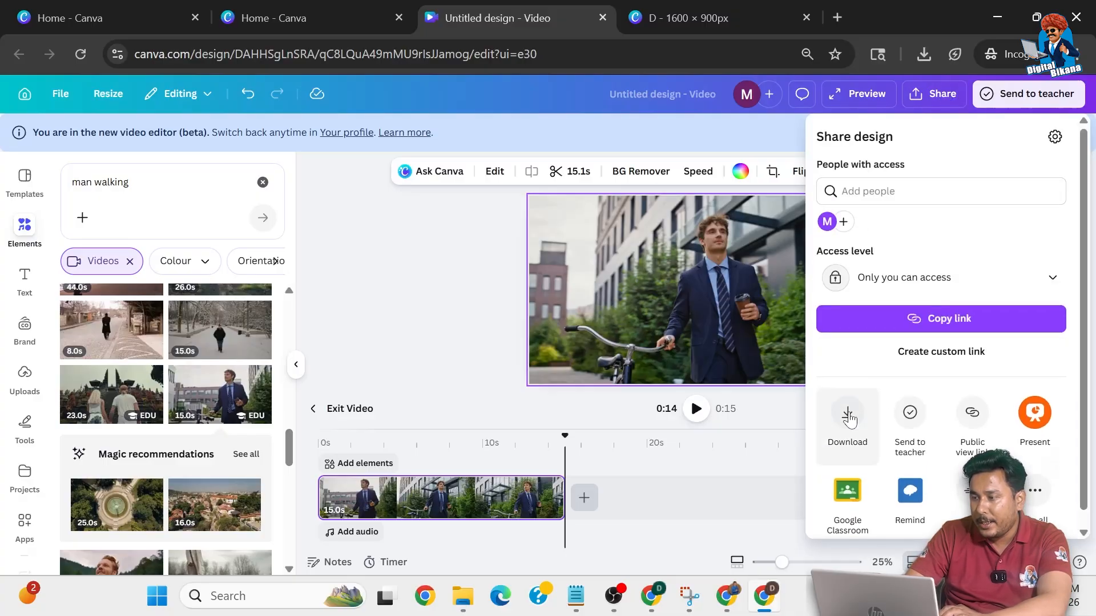
pyautogui.rightClick(848, 413)
pyautogui.click(848, 413)
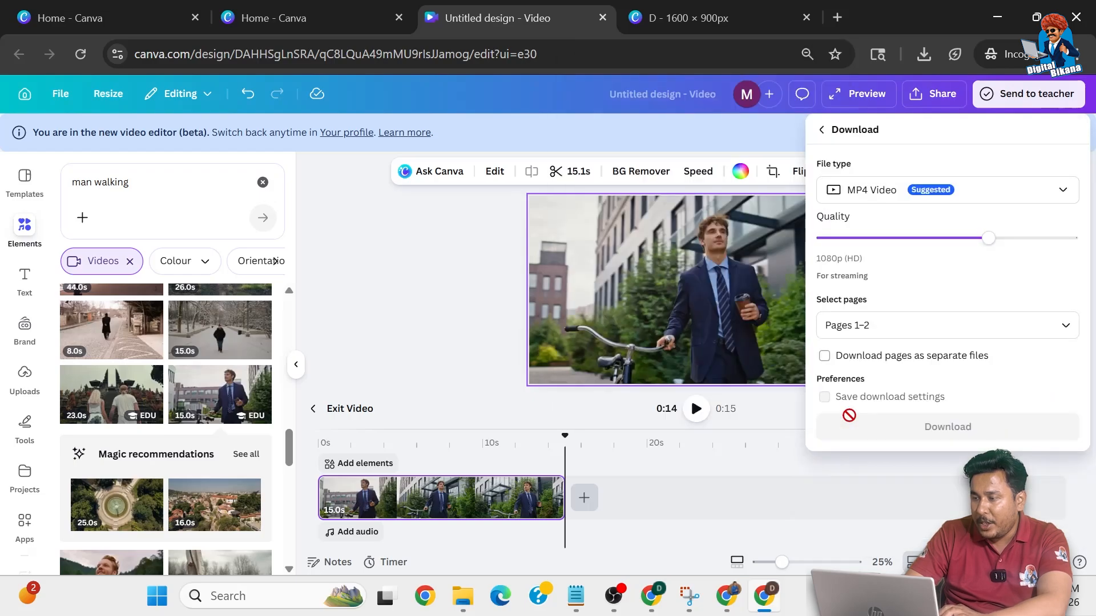
pyautogui.click(868, 196)
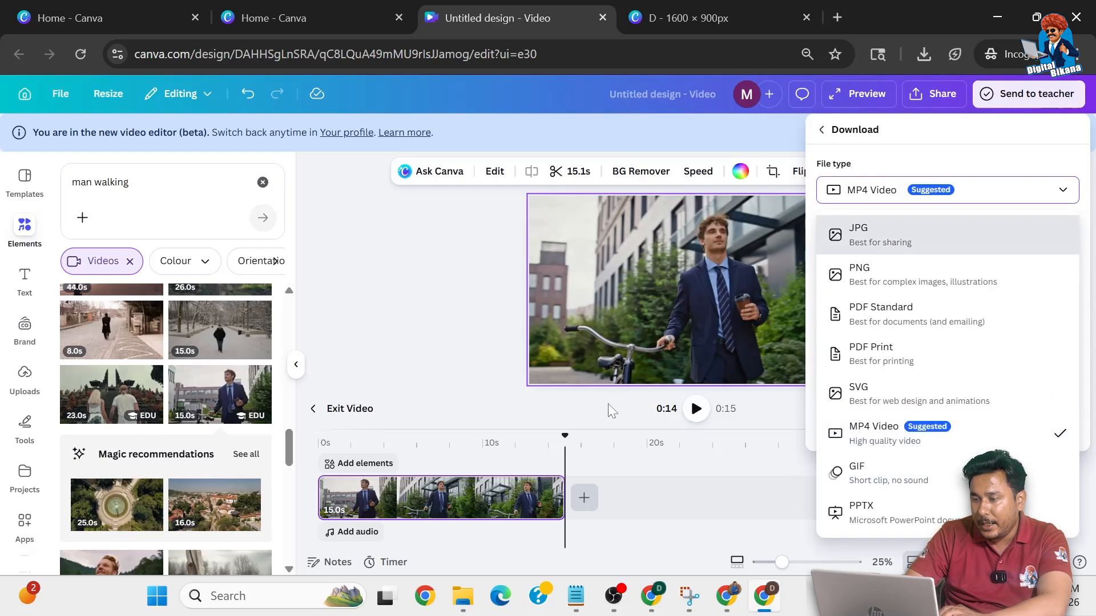
pyautogui.click(567, 436)
# Step: Move the playhead to the start of the page 2 clip and set the download file type to JPG
pyautogui.click(304, 435)
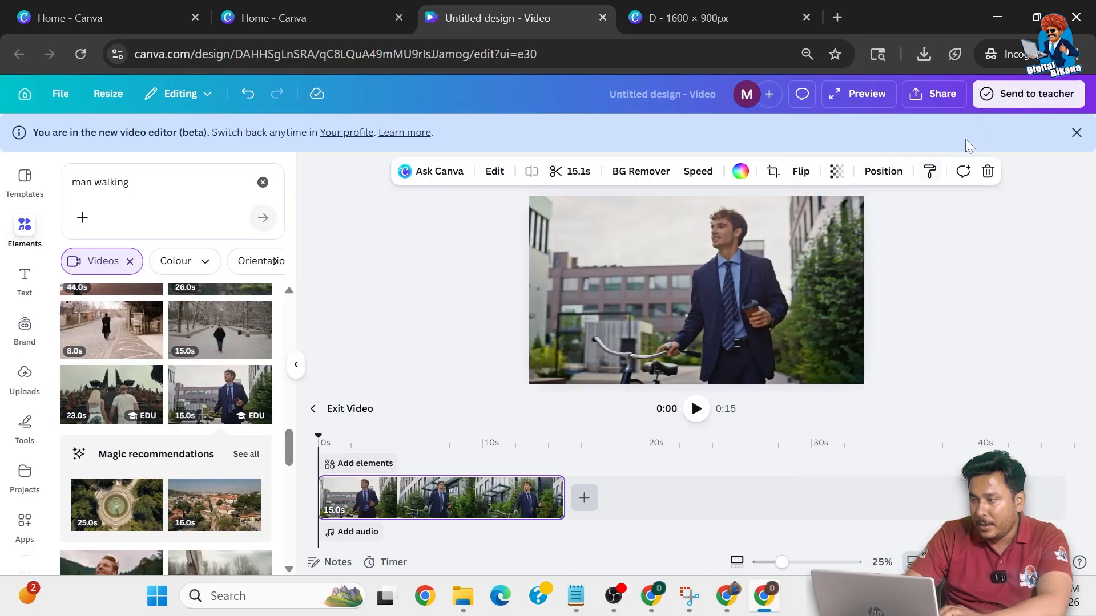
pyautogui.click(942, 96)
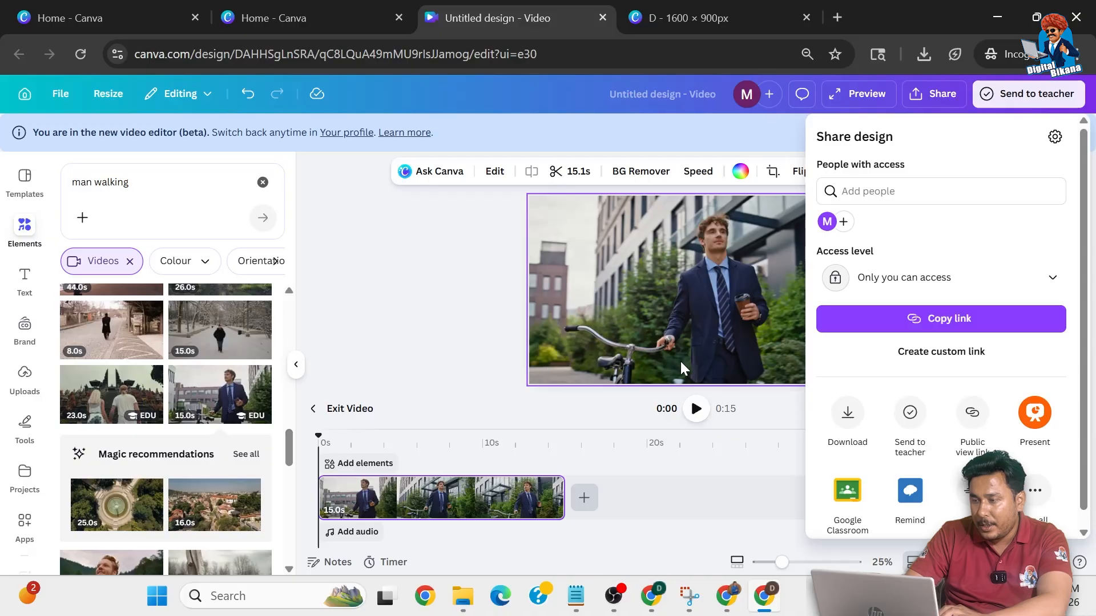
pyautogui.click(847, 414)
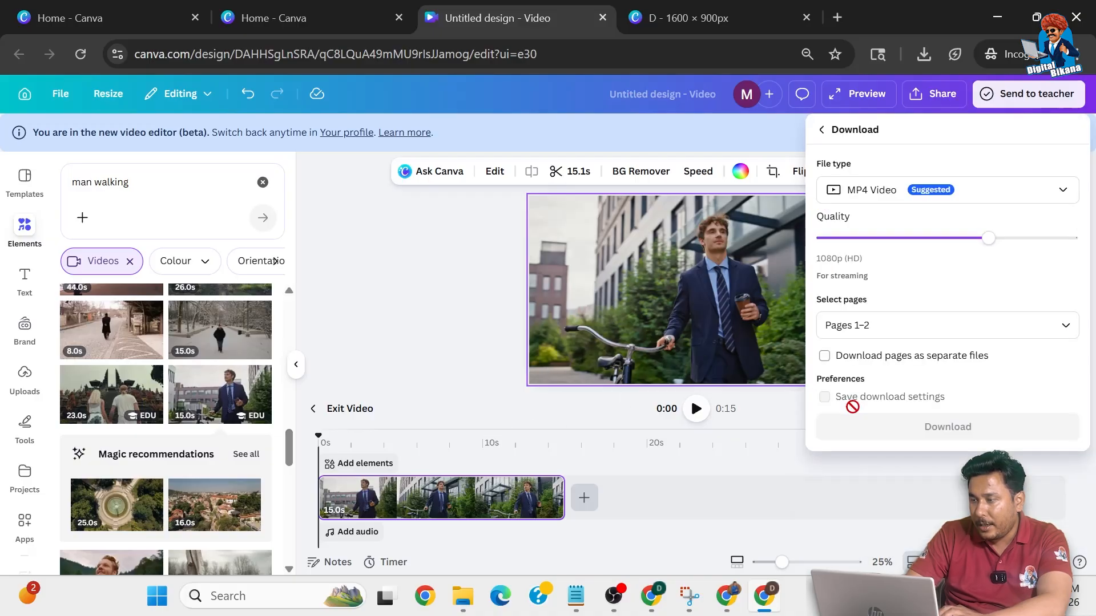
pyautogui.click(868, 190)
pyautogui.click(896, 238)
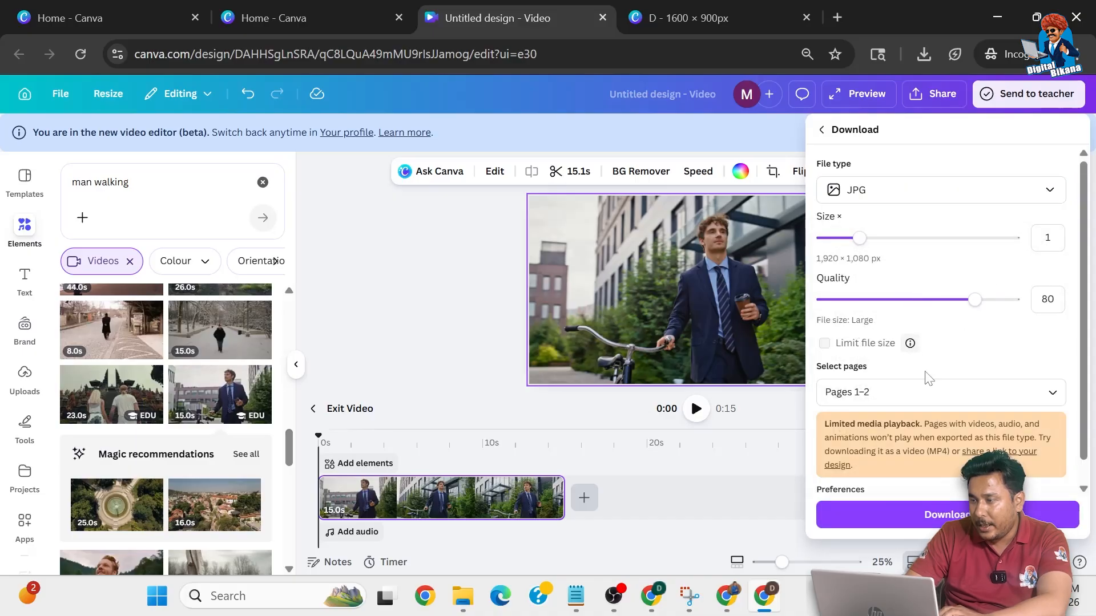
# Step: Limit the download to the current page (Page 2) and save the JPG as "Untitled design" in the Downloads folder
pyautogui.click(916, 394)
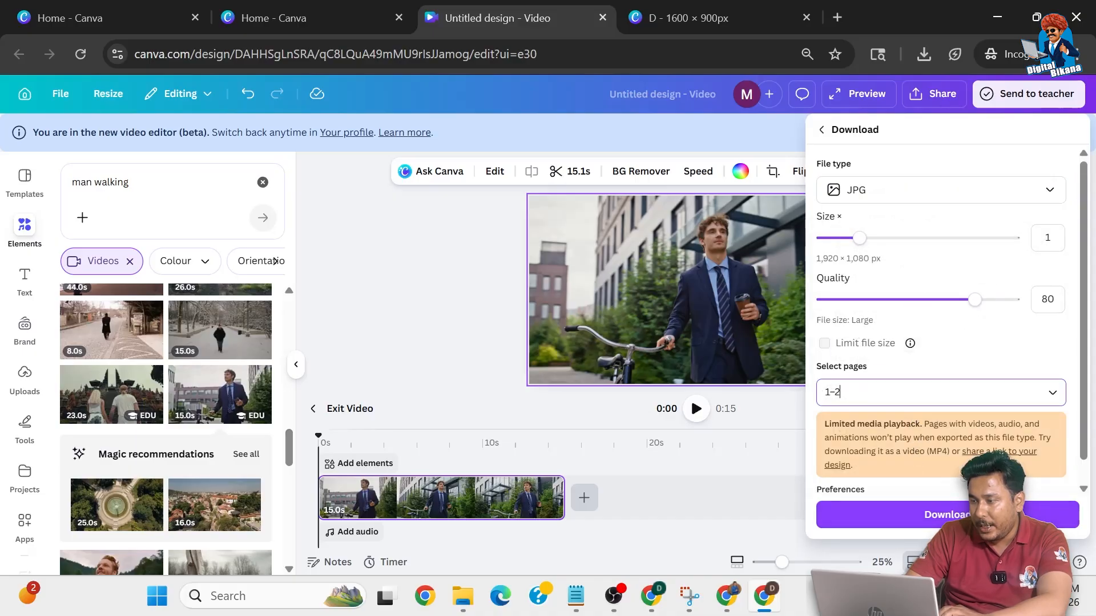
pyautogui.click(835, 272)
pyautogui.click(835, 210)
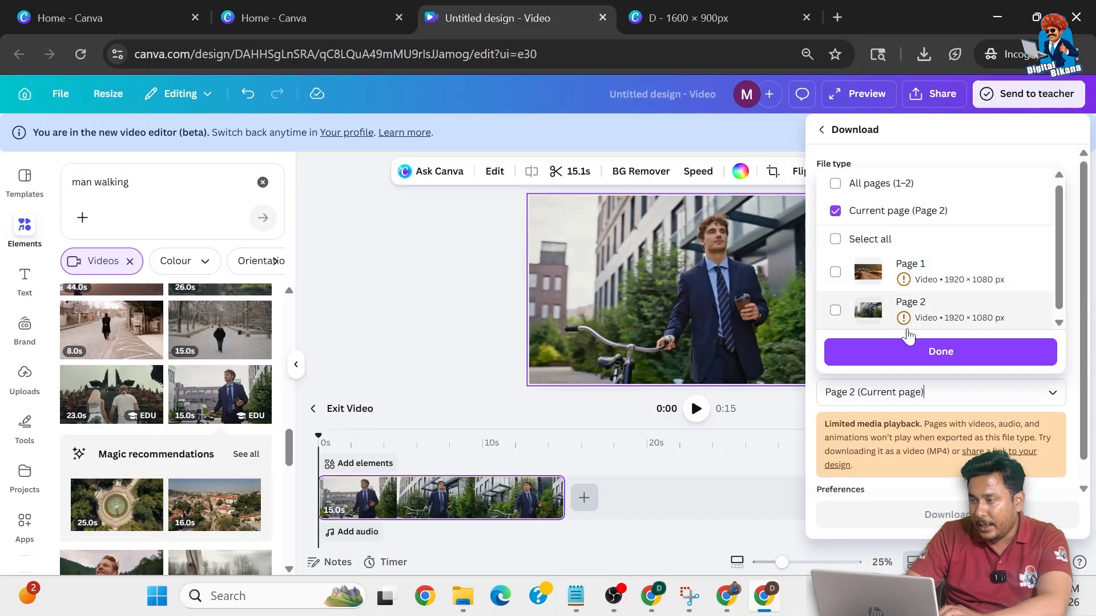
pyautogui.click(918, 354)
pyautogui.click(934, 516)
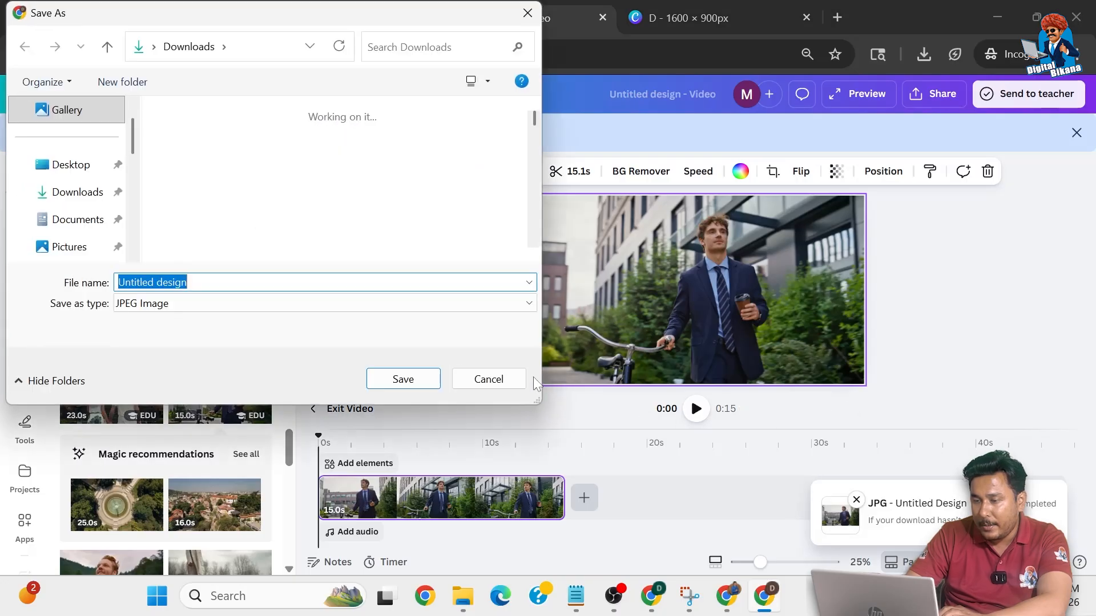
pyautogui.click(406, 382)
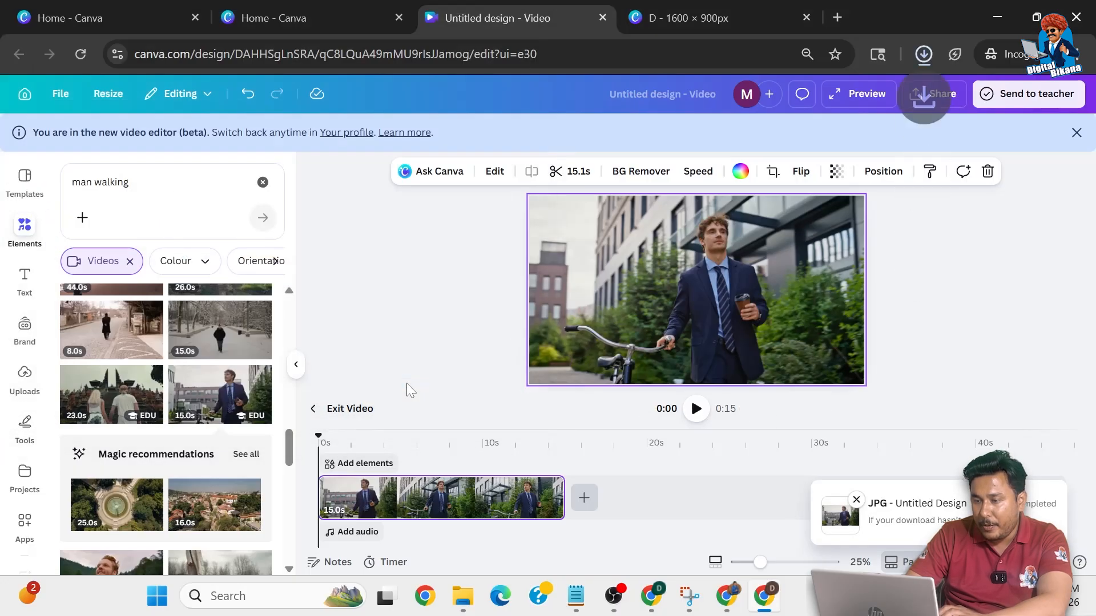
# Step: Exit the page 2 timeline and trim the jeep clip on page 1 to 4.0 seconds
pyautogui.click(318, 410)
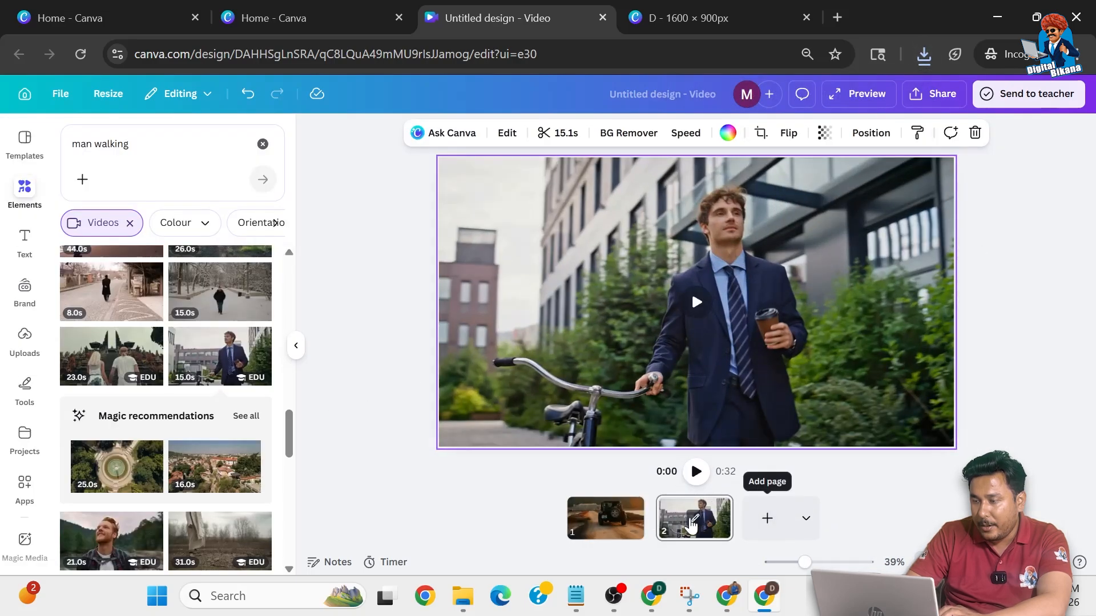
pyautogui.click(631, 522)
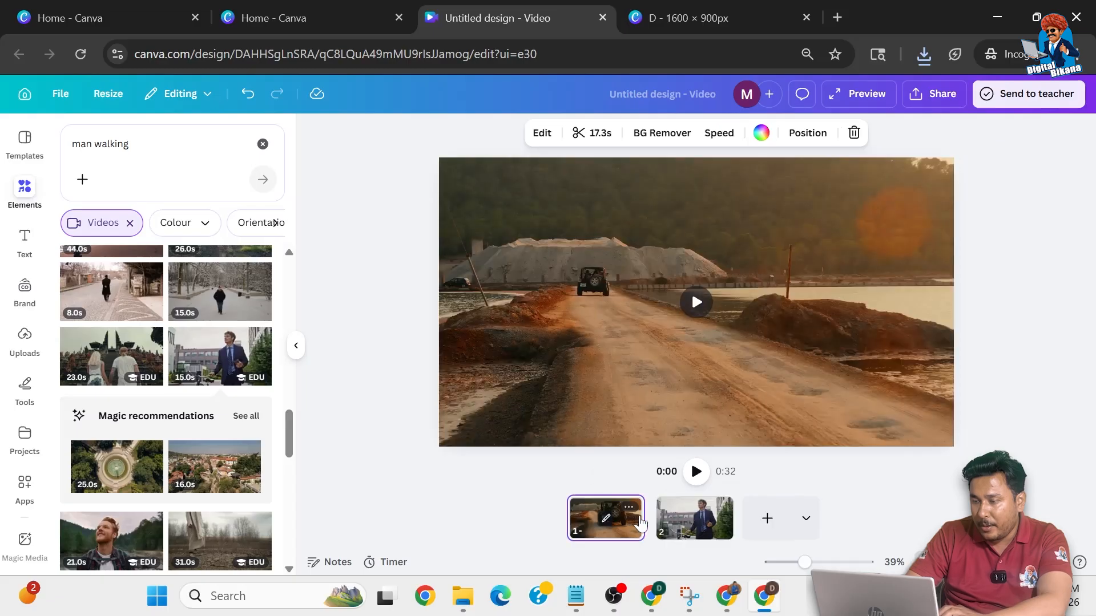
pyautogui.click(587, 129)
pyautogui.moveTo(1036, 143); pyautogui.dragTo(594, 141)
pyautogui.click(1064, 134)
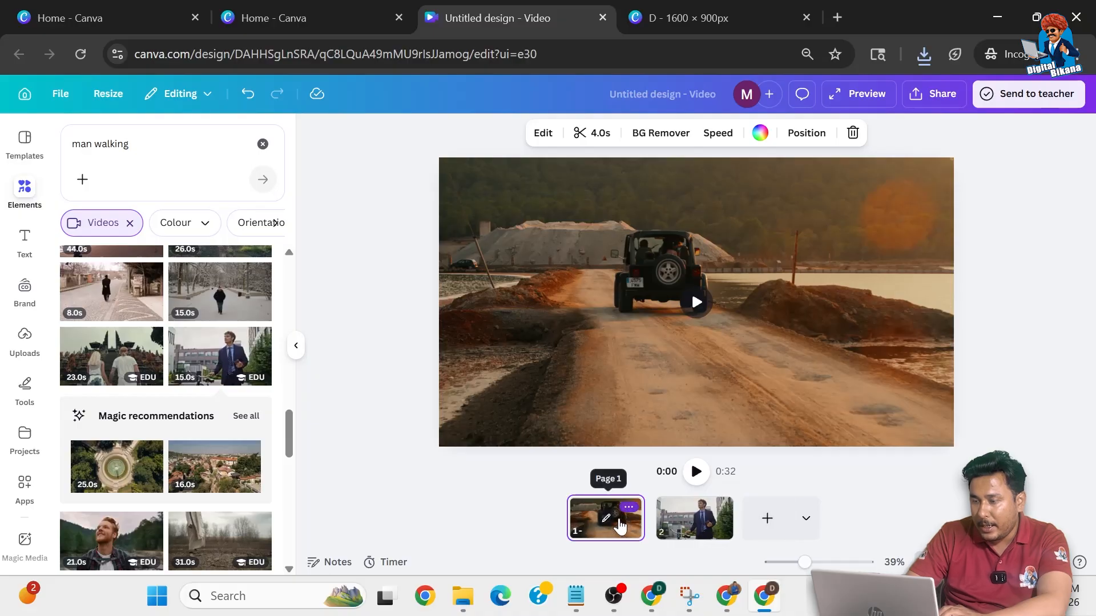
# Step: Open page 1 in the timeline, shorten the jeep clip to about 5 seconds and place the playhead at 0:03
pyautogui.click(607, 522)
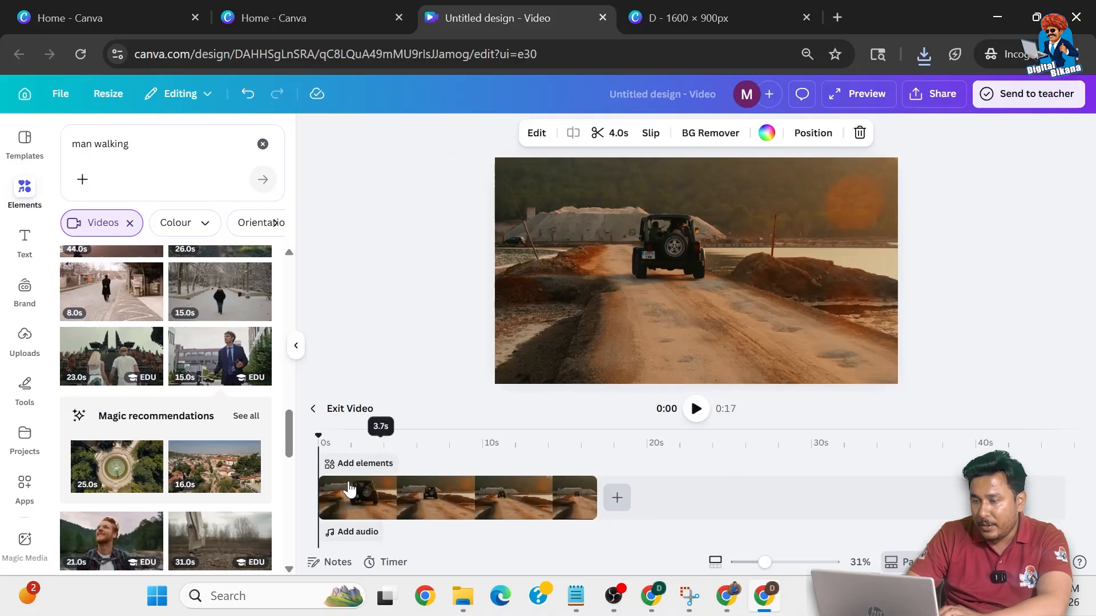
pyautogui.moveTo(318, 439); pyautogui.dragTo(559, 442)
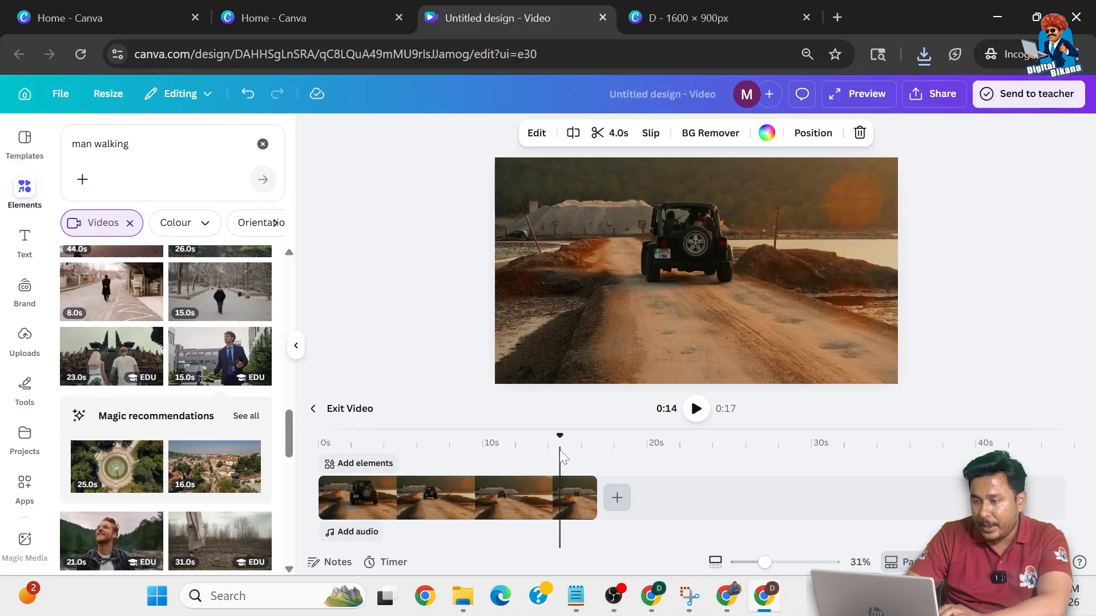
pyautogui.click(593, 498)
pyautogui.moveTo(594, 498); pyautogui.dragTo(403, 489)
pyautogui.moveTo(405, 436); pyautogui.dragTo(378, 451)
pyautogui.click(379, 464)
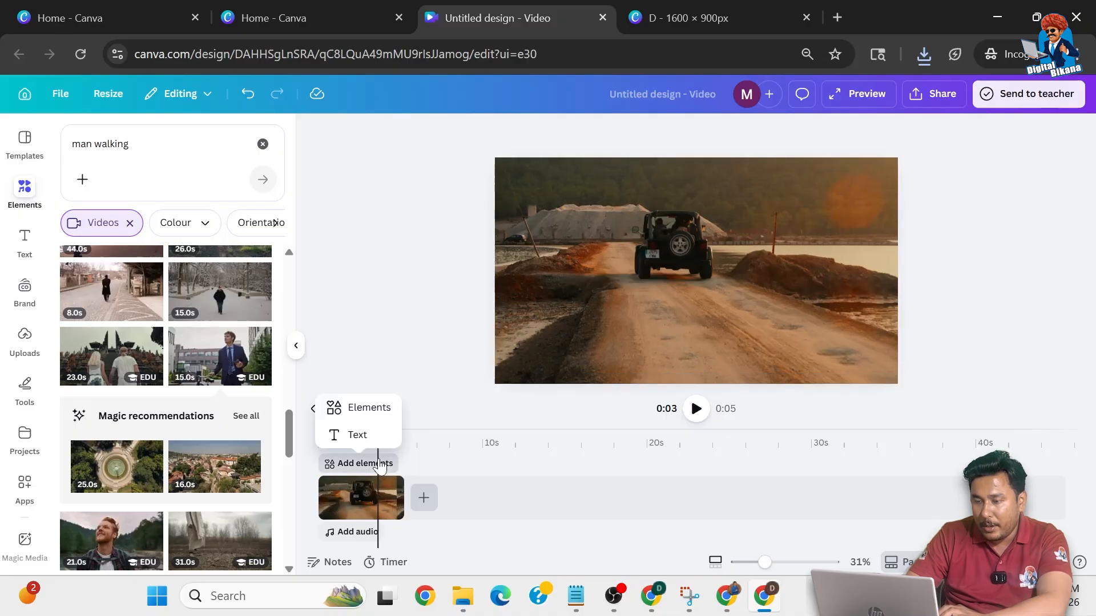
# Step: Upload the saved "Untitled design" image from Downloads and place it above the jeep clip at 0:03 in the page 1 timeline
pyautogui.click(357, 407)
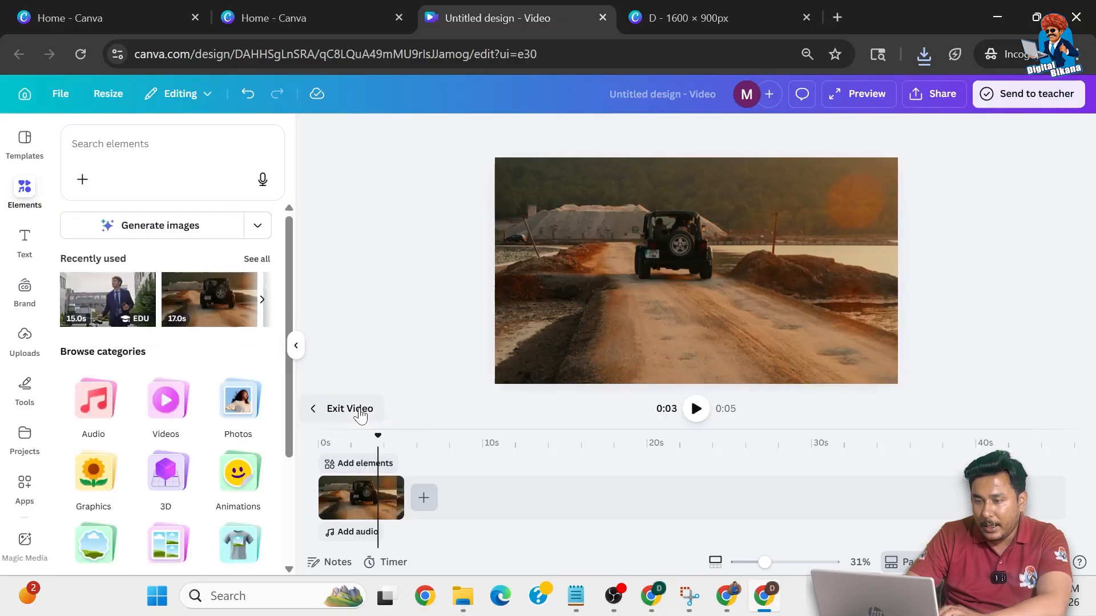
pyautogui.click(24, 338)
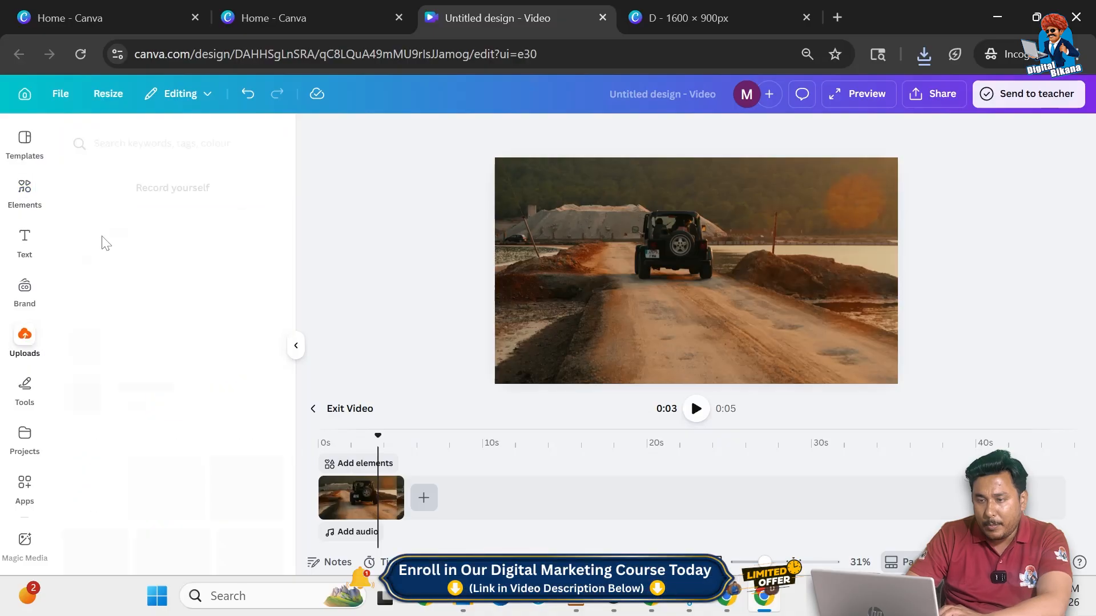
pyautogui.click(167, 181)
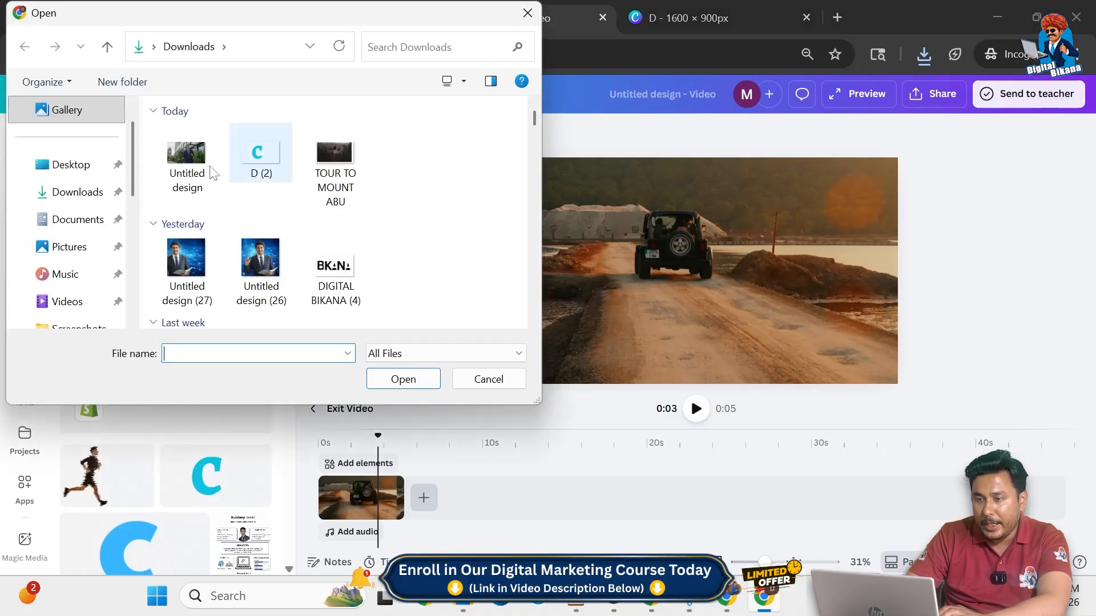
pyautogui.click(187, 164)
pyautogui.click(417, 383)
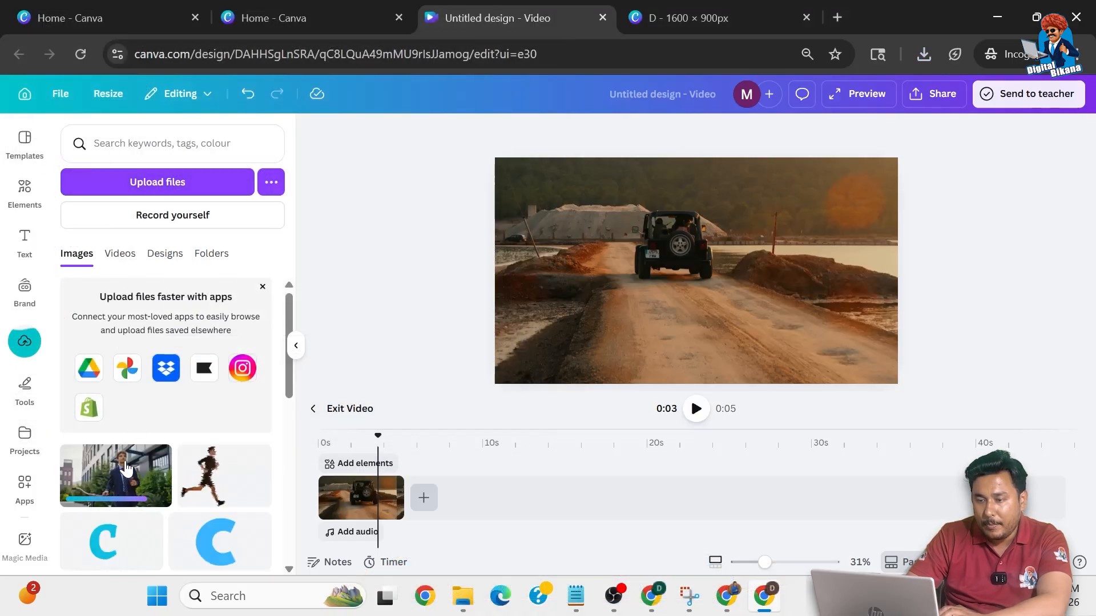
pyautogui.moveTo(126, 470); pyautogui.dragTo(400, 464)
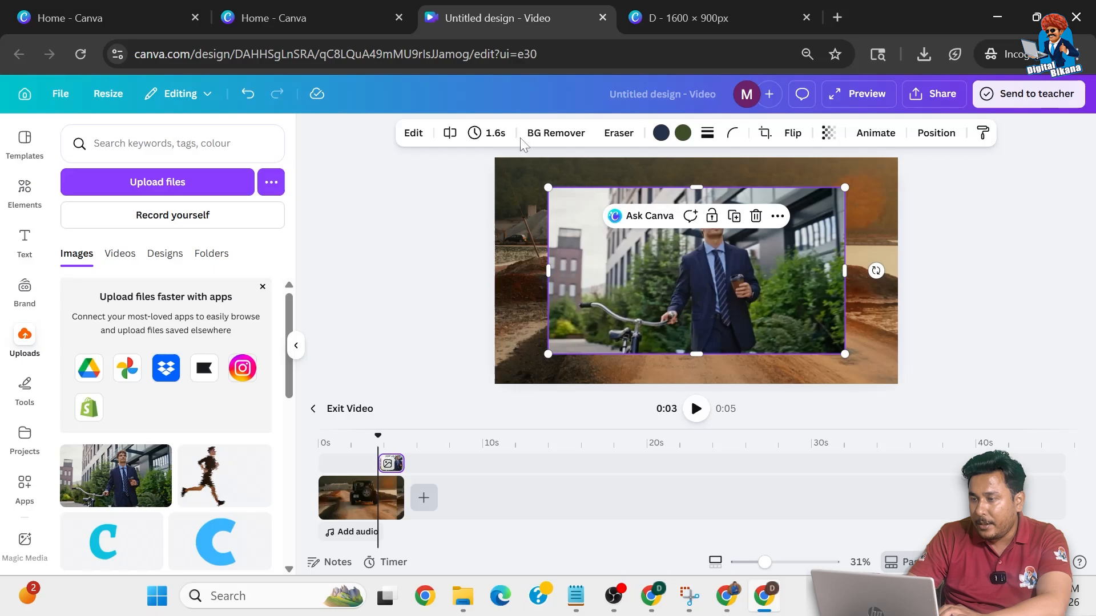
# Step: Remove the background of the walking man's image and enlarge the cutout to fill the whole frame
pyautogui.click(564, 134)
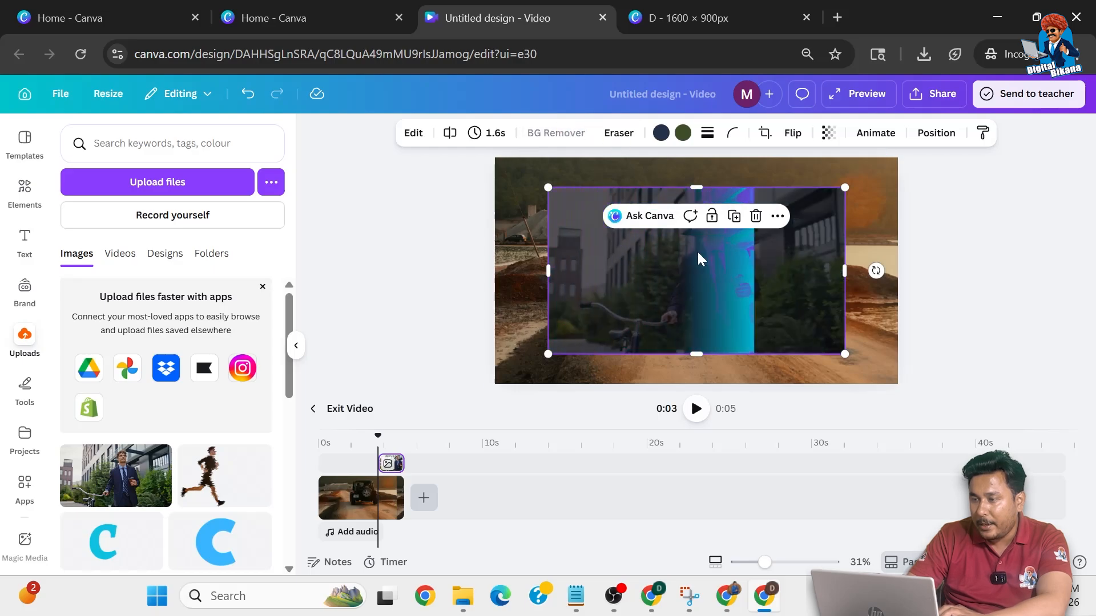
pyautogui.moveTo(845, 187); pyautogui.dragTo(898, 157)
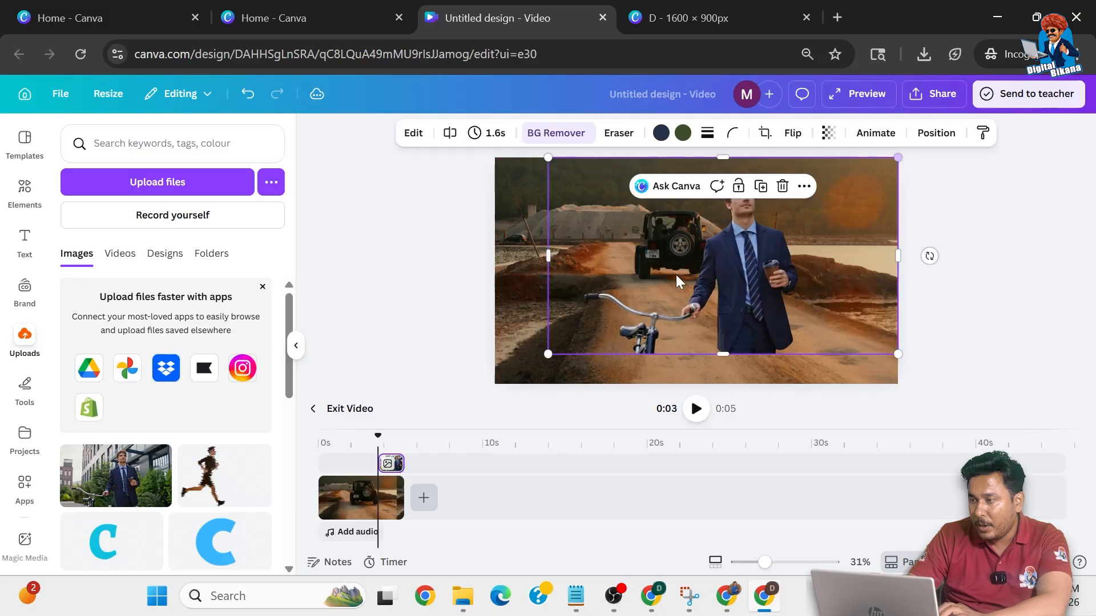
pyautogui.moveTo(547, 350); pyautogui.dragTo(499, 392)
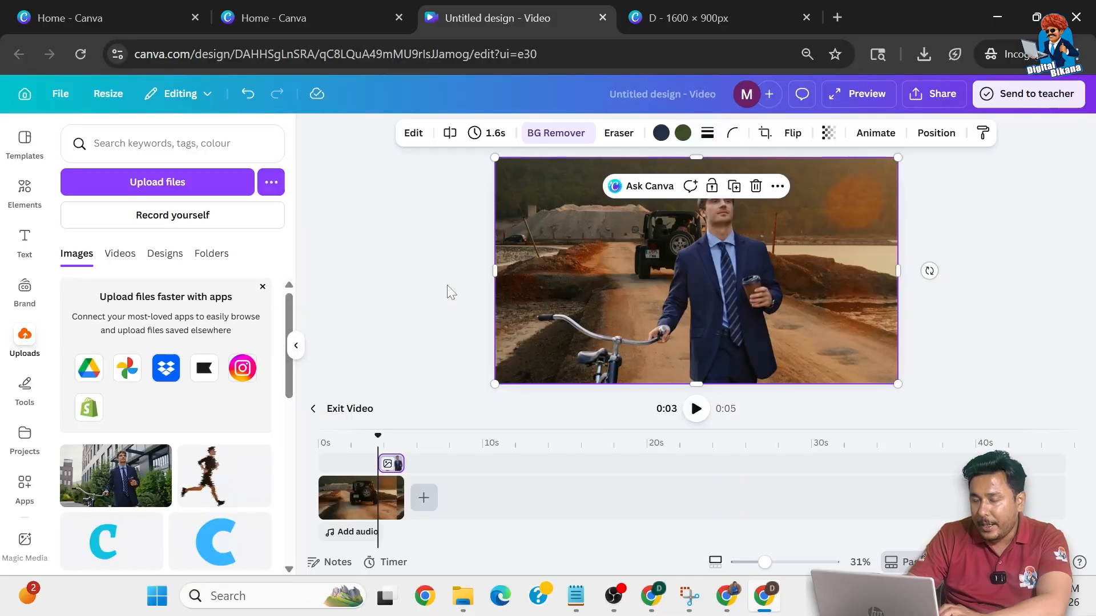
# Step: Apply the Rise animation to the man cutout, playing only on enter, and raise its speed well above the middle
pyautogui.click(874, 133)
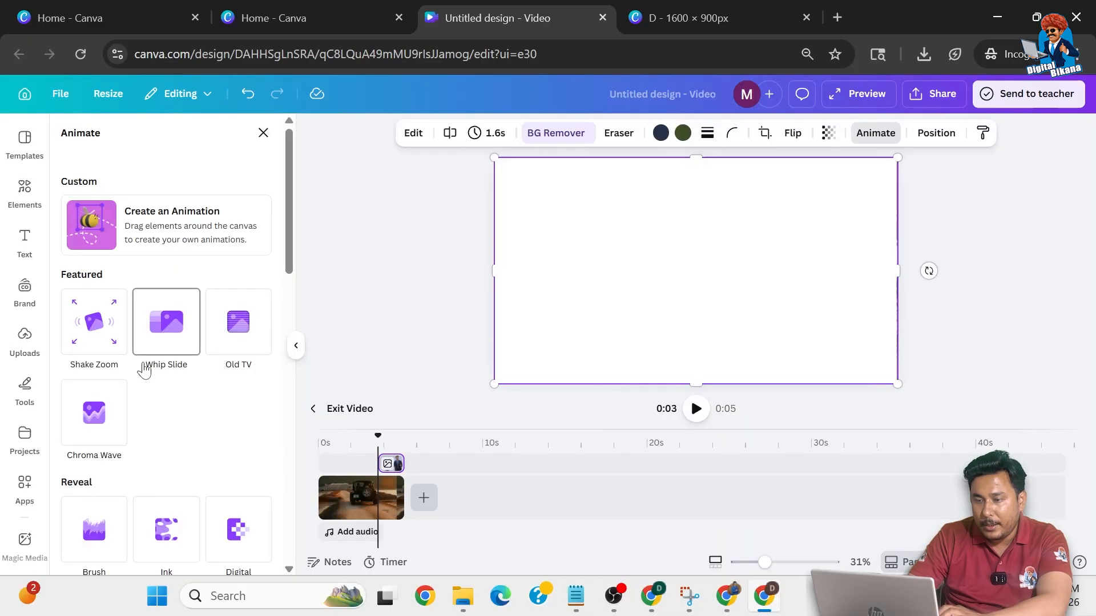
pyautogui.scroll(-6, 144, 370)
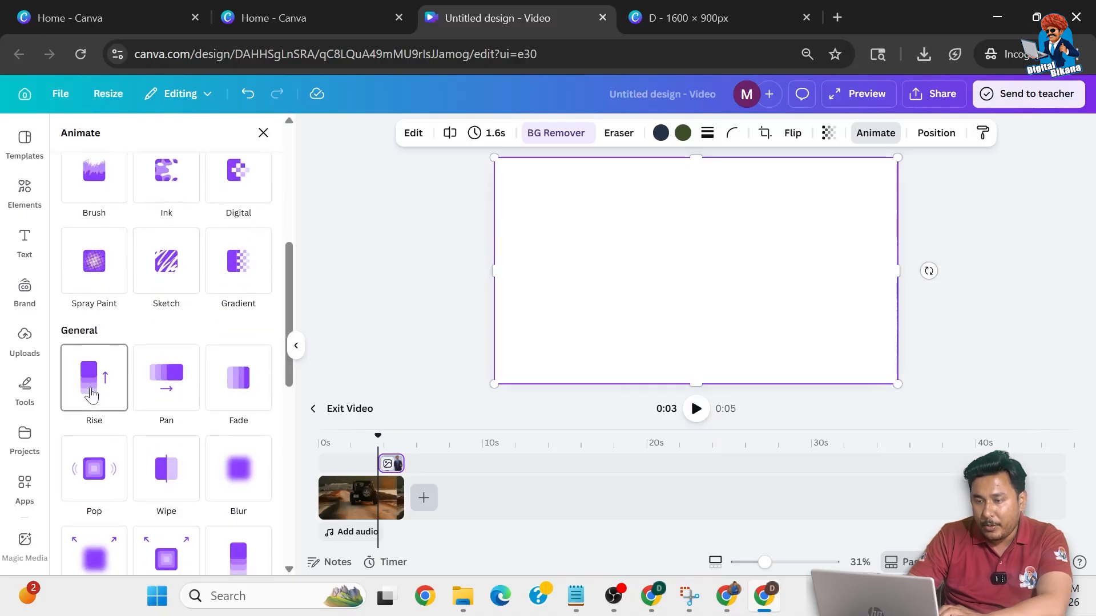
pyautogui.click(92, 394)
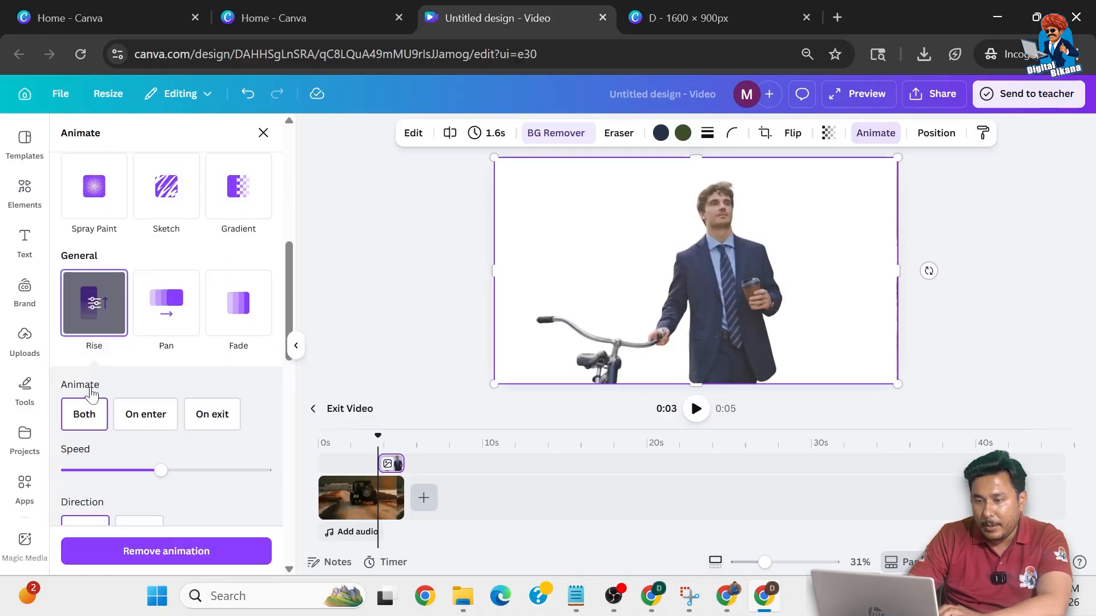
pyautogui.click(140, 424)
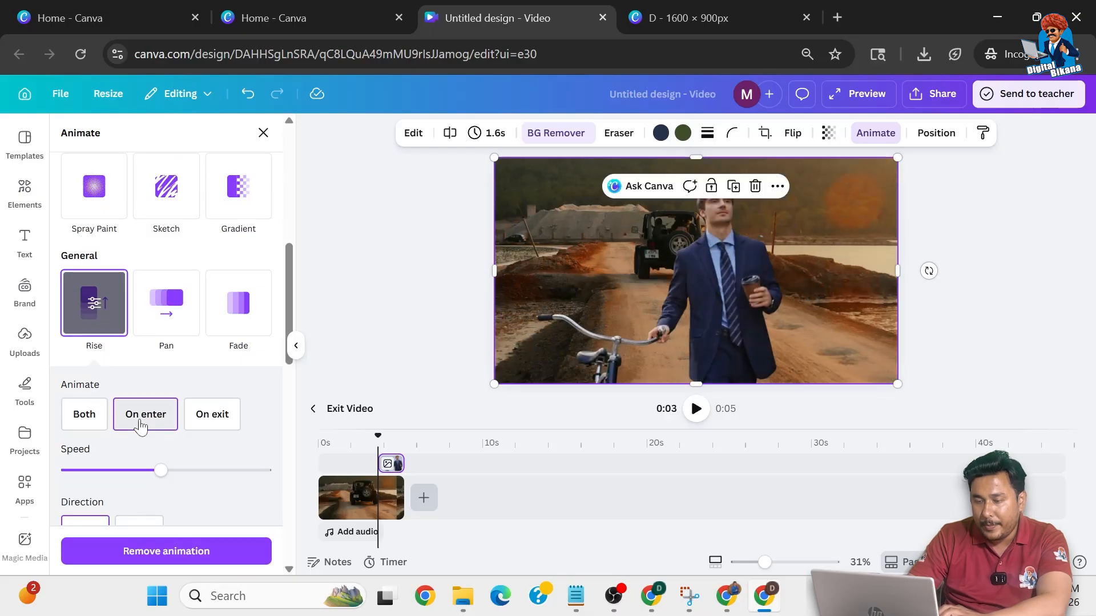
pyautogui.moveTo(162, 470); pyautogui.dragTo(235, 478)
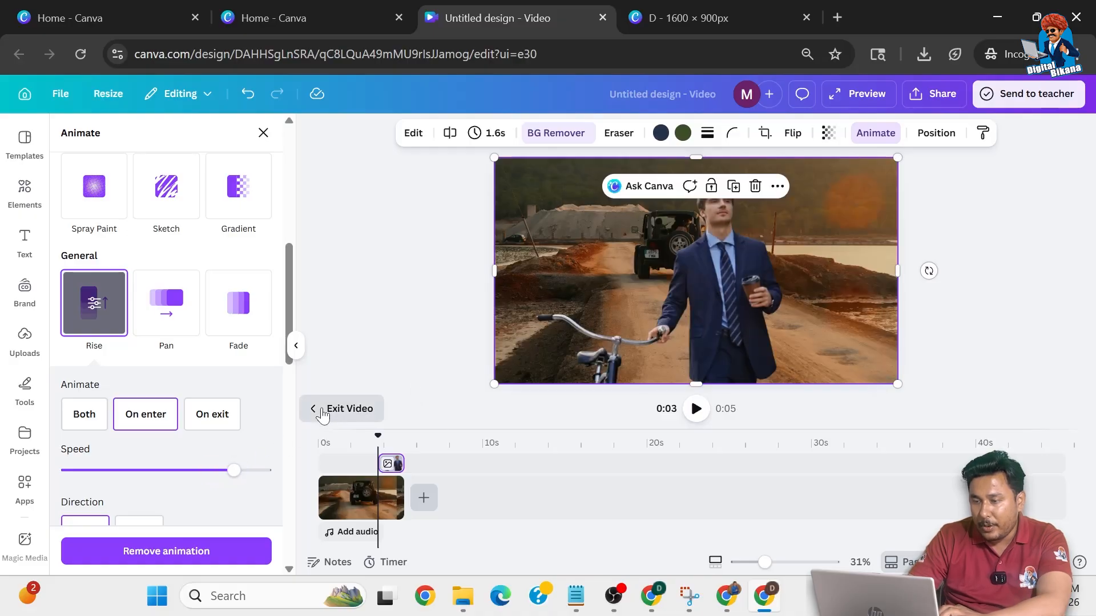
# Step: Exit the page 1 timeline and add a Dissolve transition between pages 1 and 2
pyautogui.click(343, 409)
pyautogui.moveTo(650, 534)
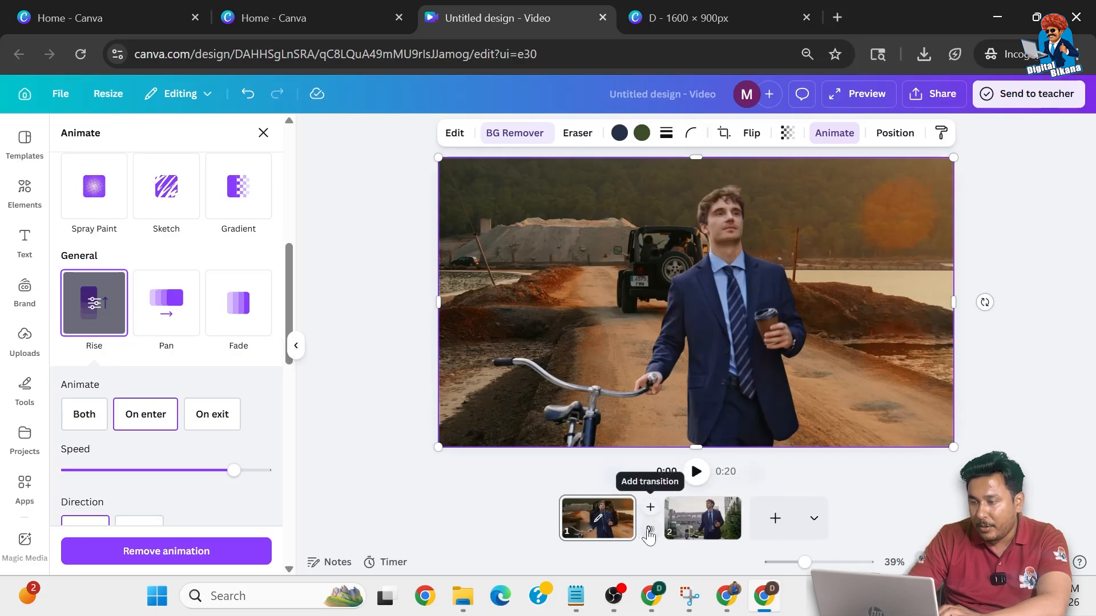
pyautogui.click(649, 534)
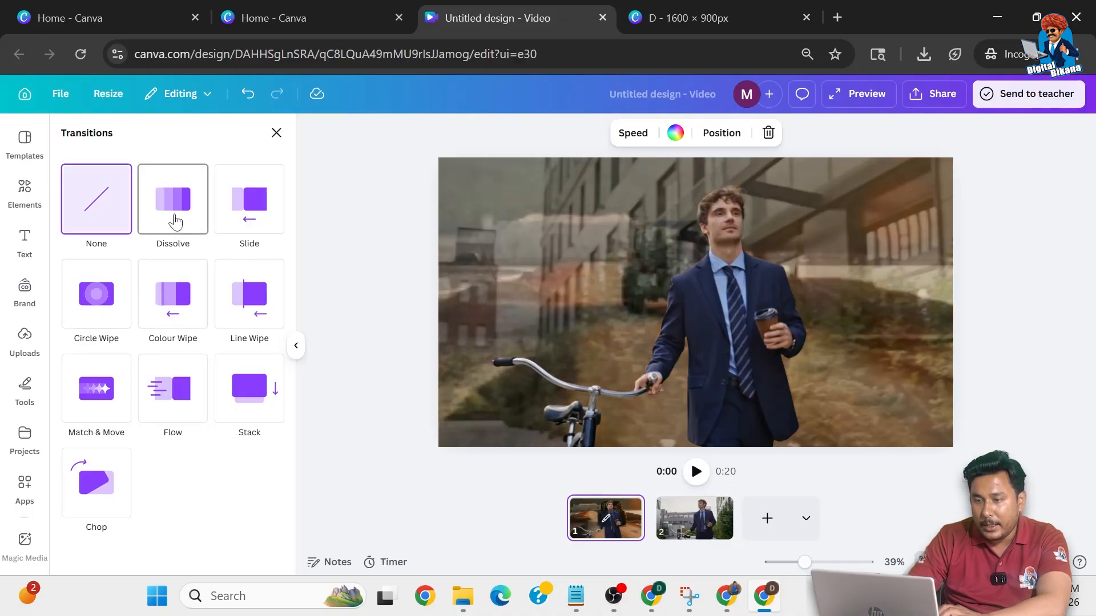
pyautogui.click(174, 220)
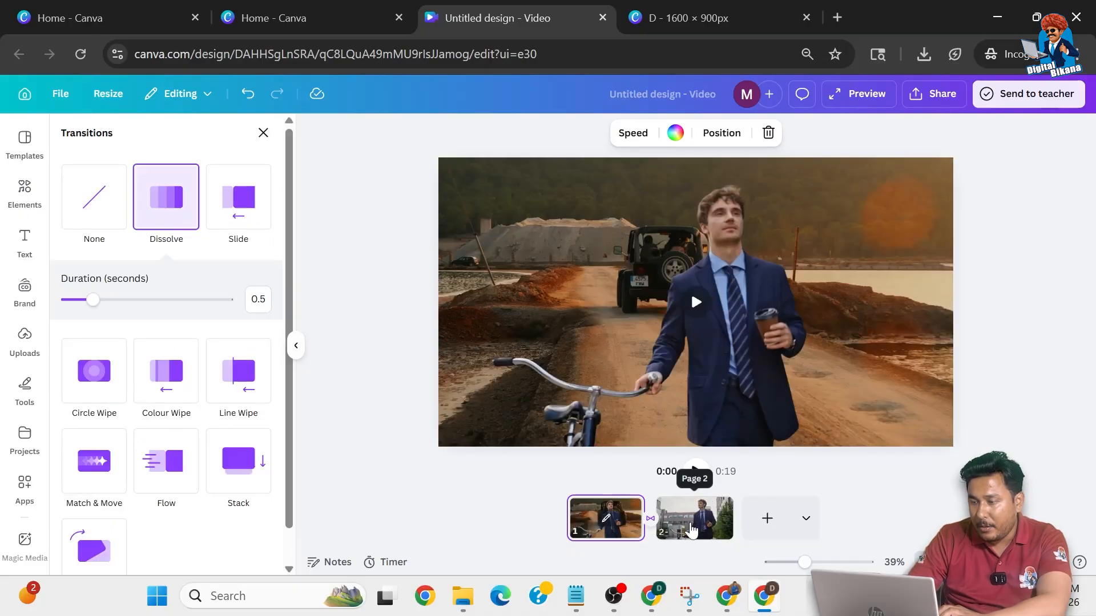
# Step: Trim the end of the walking man clip on page 2 to 6.2 seconds and exit its timeline
pyautogui.click(687, 516)
pyautogui.click(696, 517)
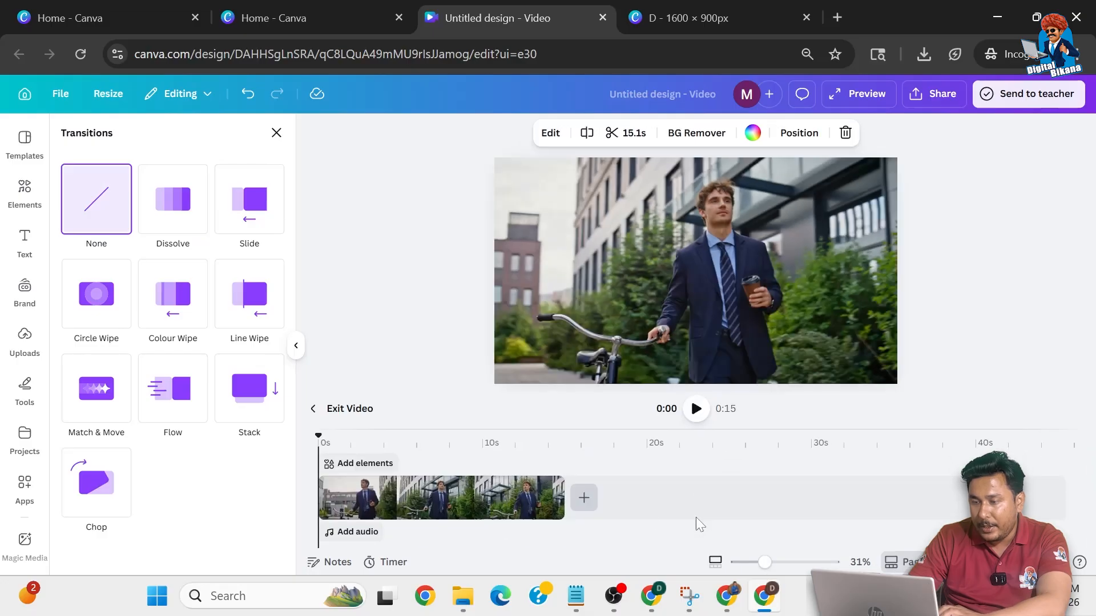
pyautogui.moveTo(558, 497); pyautogui.dragTo(415, 498)
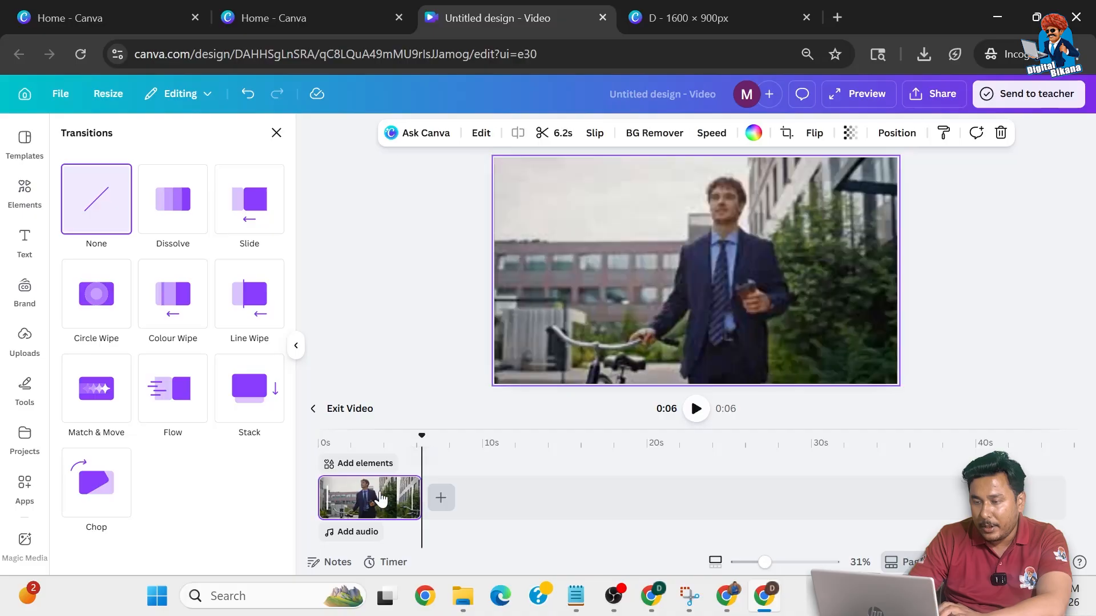
pyautogui.click(319, 411)
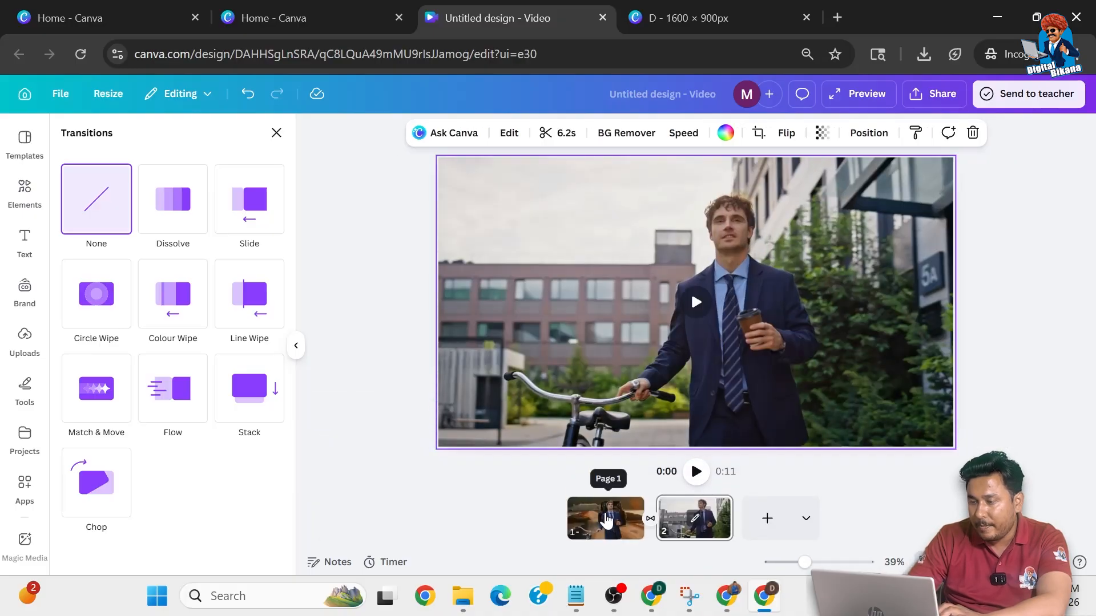
# Step: Rewind the page 1 clip, watch the whole video in a full-screen preview and close the preview
pyautogui.click(605, 514)
pyautogui.click(264, 134)
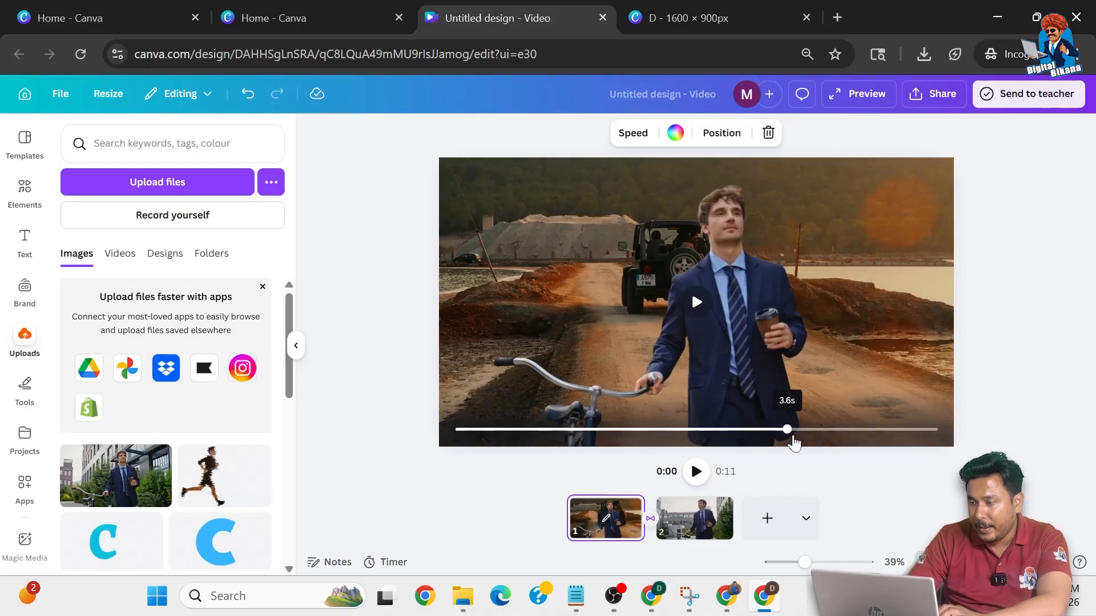
pyautogui.moveTo(789, 431); pyautogui.dragTo(457, 431)
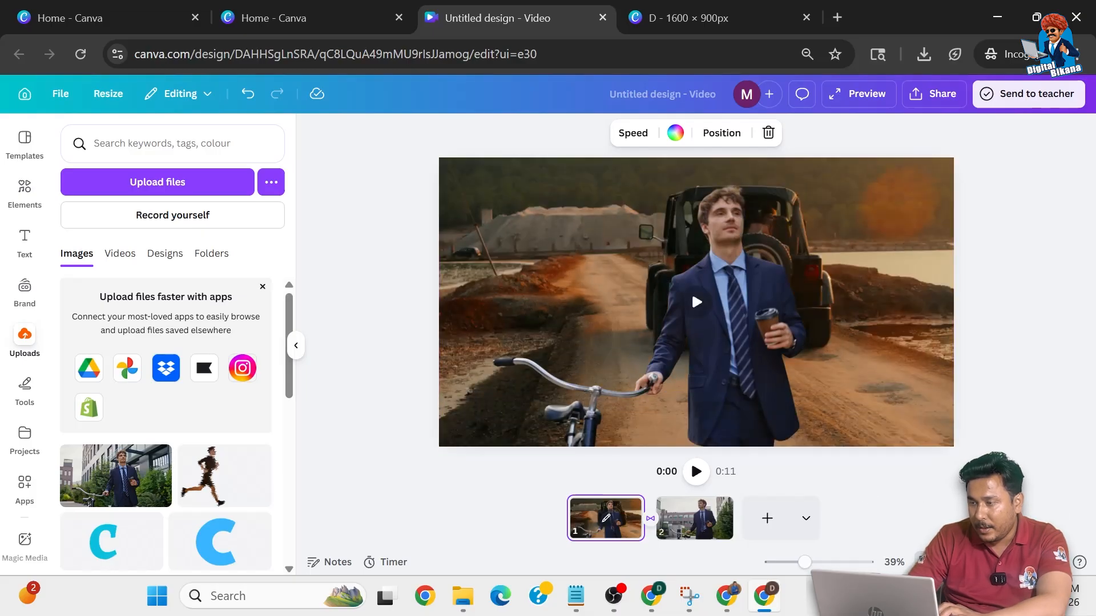
pyautogui.hotkey('ctrl', 'alt', 'p')
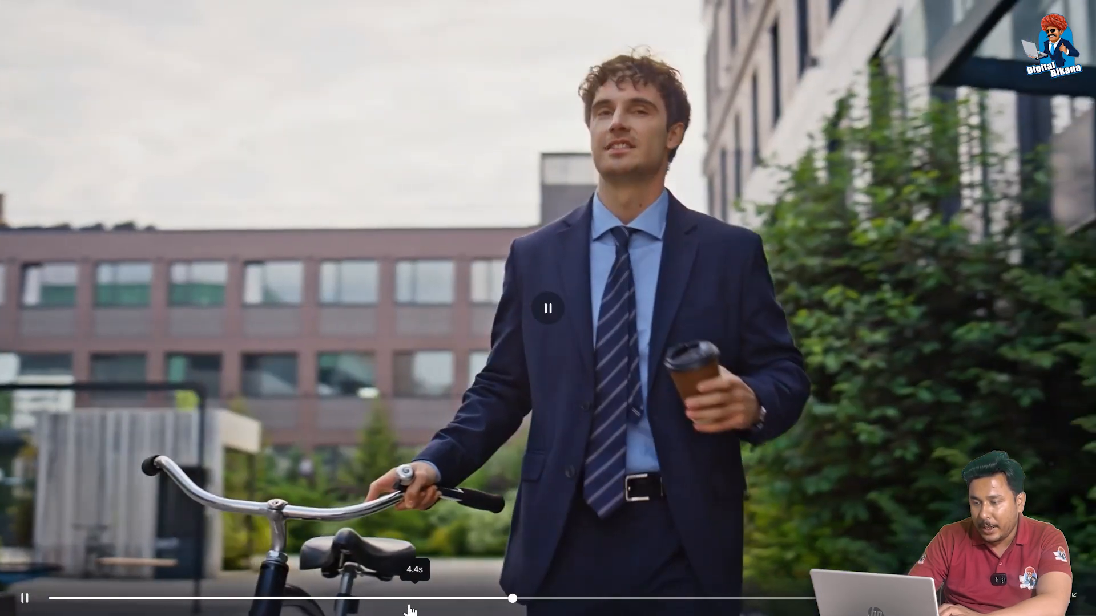
pyautogui.click(399, 598)
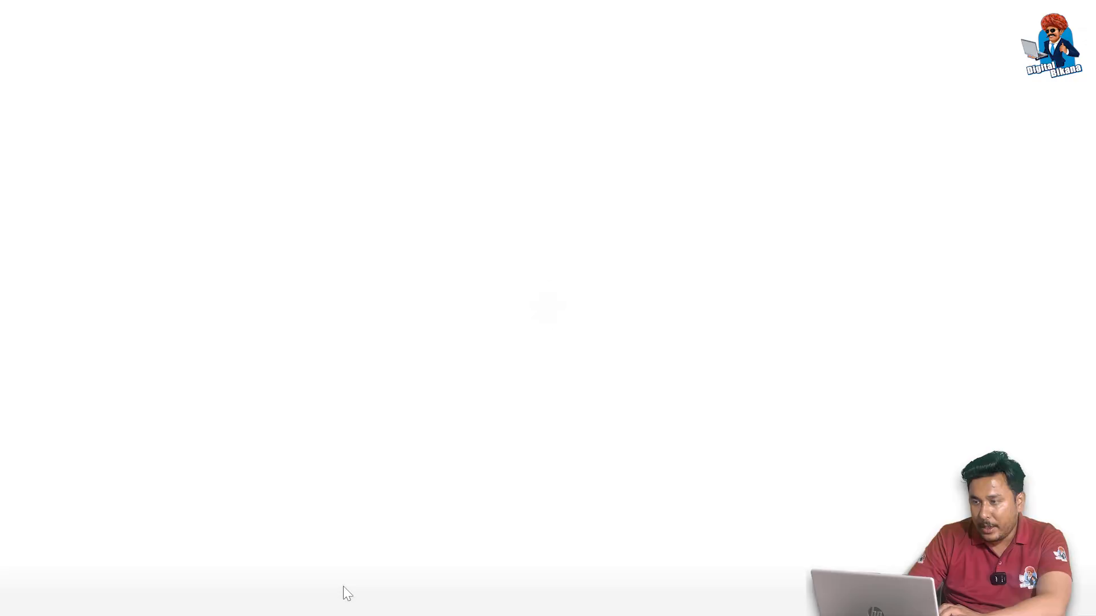
pyautogui.click(344, 591)
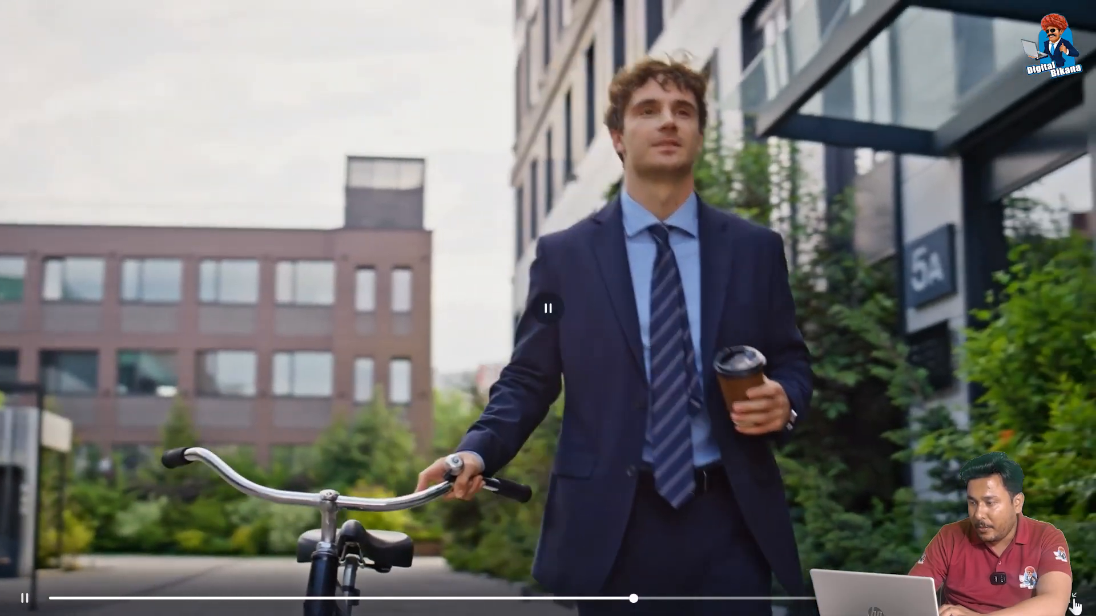
pyautogui.click(1073, 595)
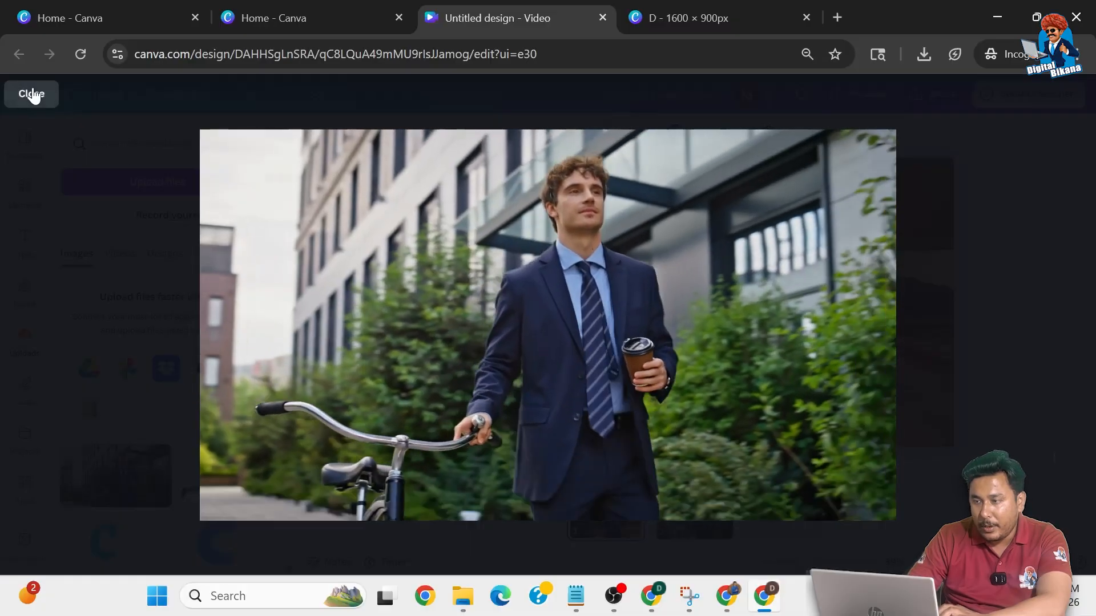
pyautogui.click(31, 93)
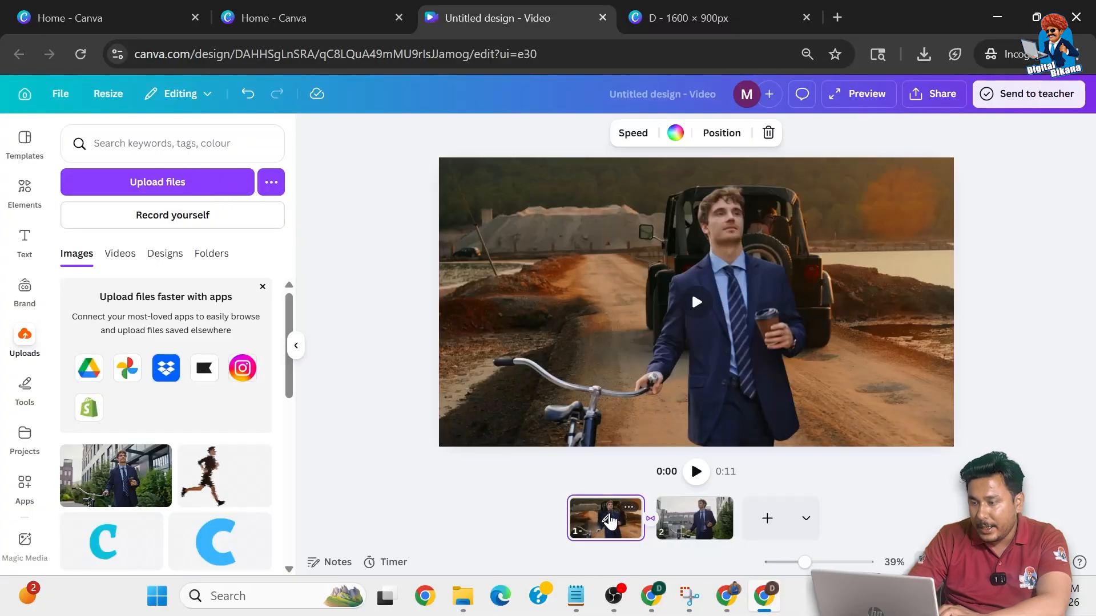
# Step: Open page 1 in the timeline and shorten the man cutout's duration to 0.3 seconds
pyautogui.click(607, 518)
pyautogui.click(394, 494)
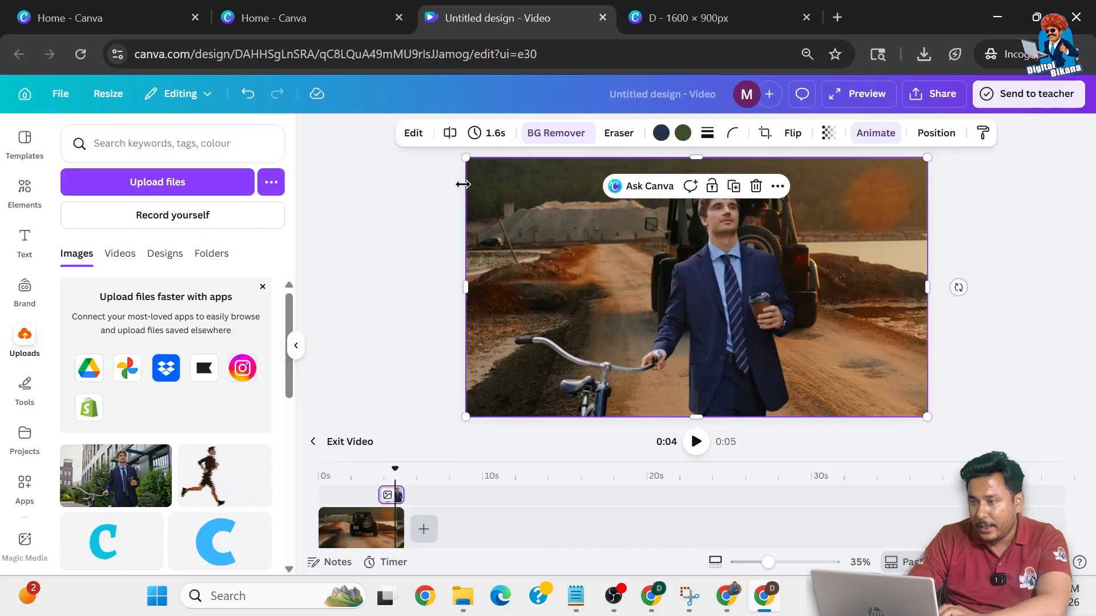
pyautogui.click(489, 137)
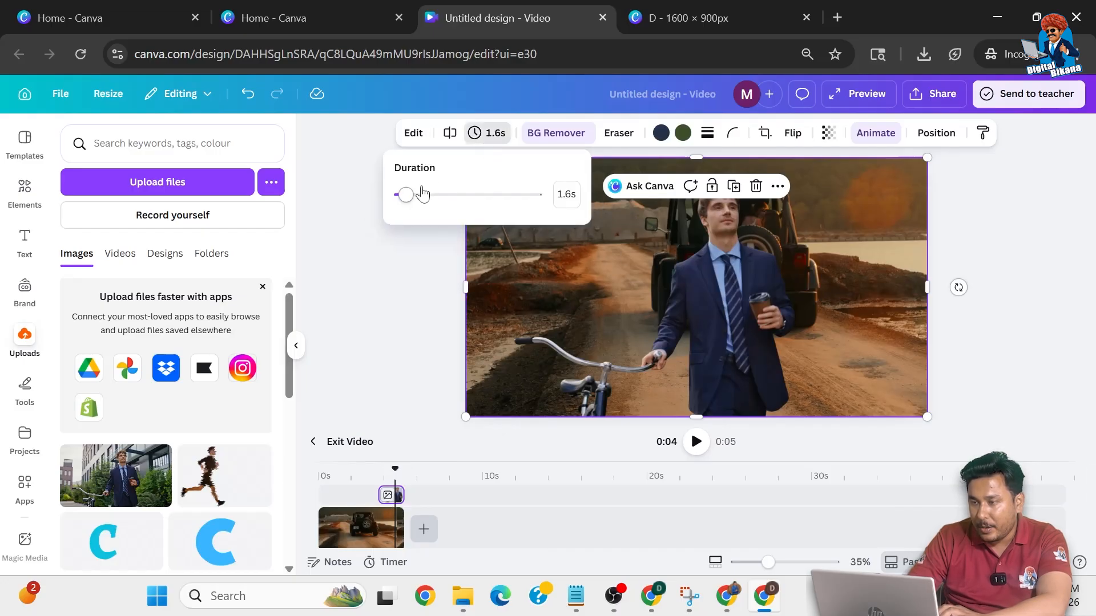
pyautogui.moveTo(408, 199); pyautogui.dragTo(394, 204)
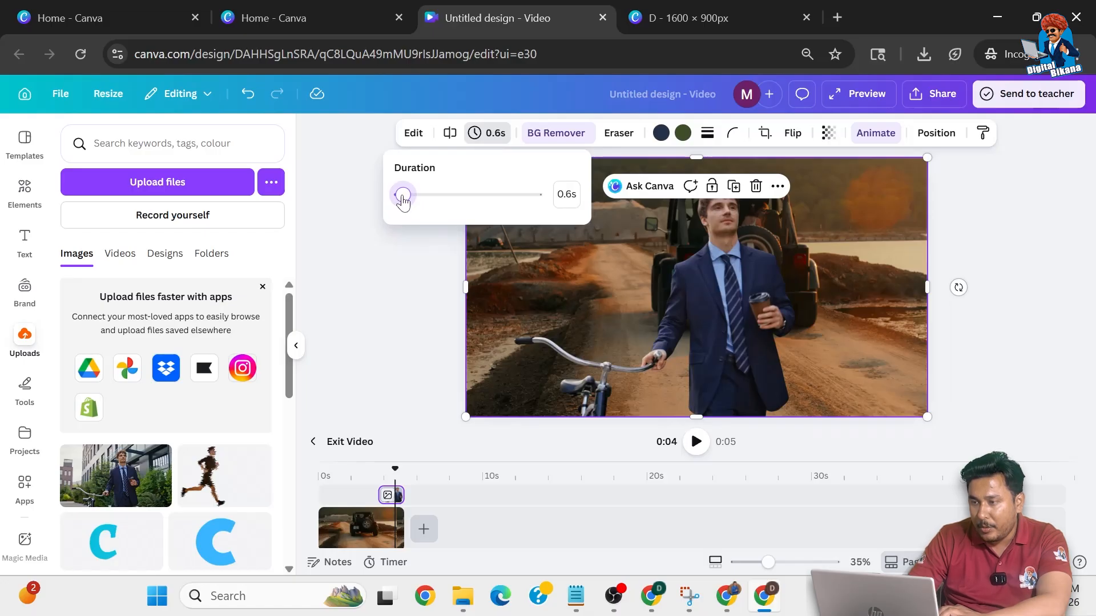
pyautogui.moveTo(401, 201); pyautogui.dragTo(400, 201)
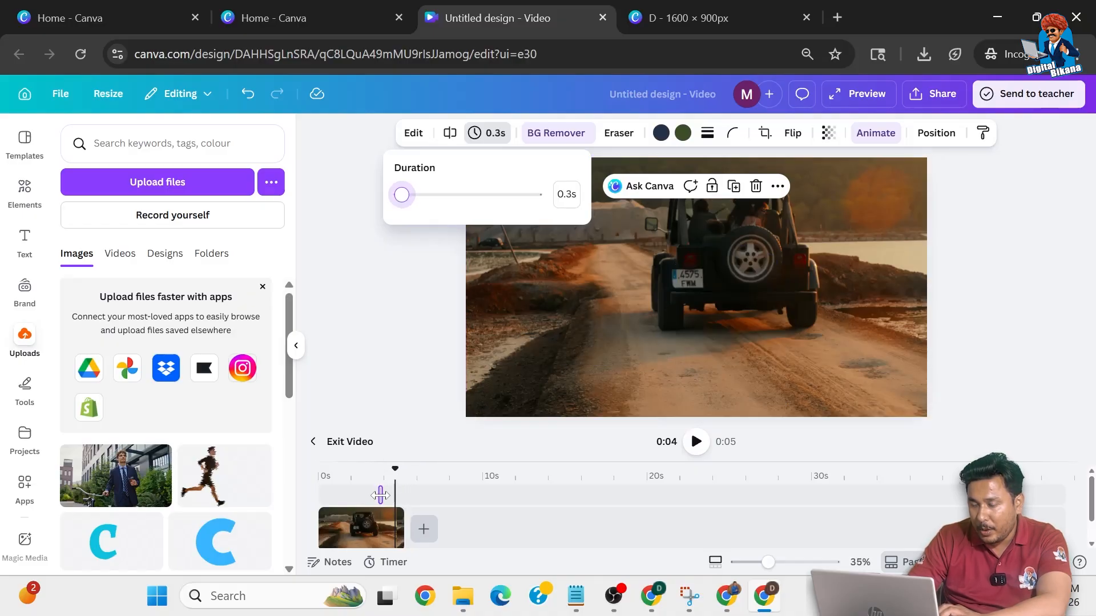
# Step: Lengthen the man cutout to 0.7 seconds and move it to the very end of the jeep clip
pyautogui.scroll(3, 380, 496)
pyautogui.moveTo(416, 496); pyautogui.dragTo(443, 495)
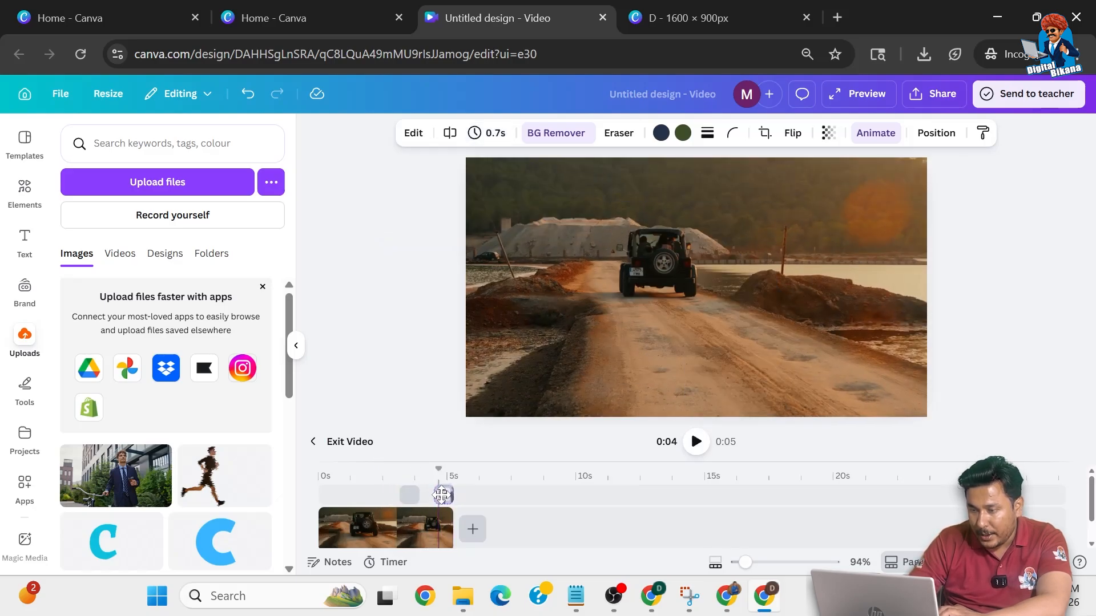
pyautogui.moveTo(441, 495); pyautogui.dragTo(444, 495)
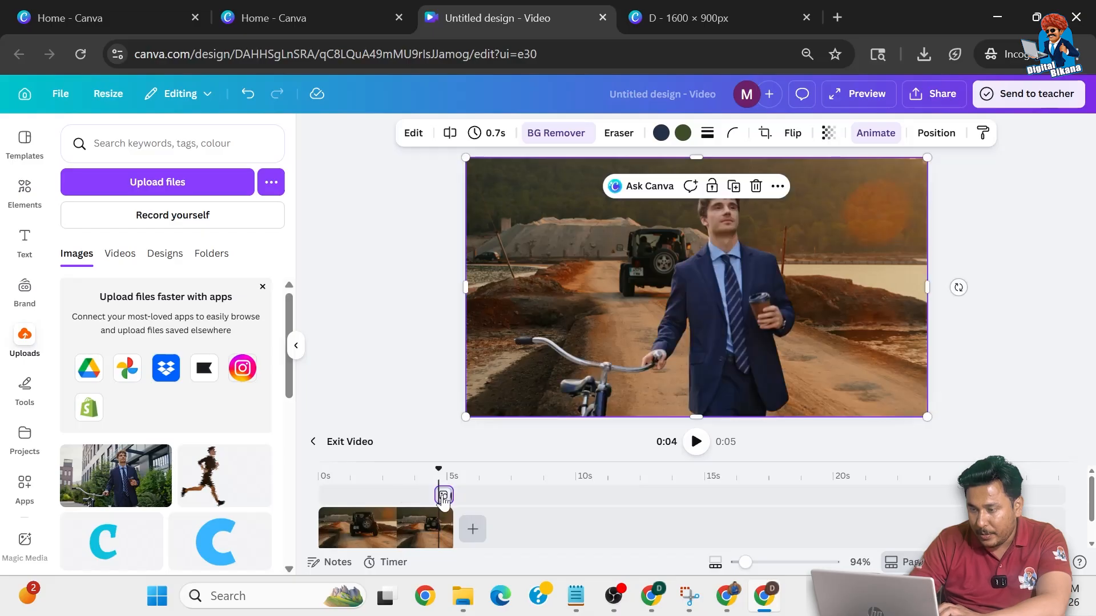
# Step: Place the playhead near the end of the jeep clip and shorten the man cutout there to 0.2 seconds
pyautogui.moveTo(437, 471); pyautogui.dragTo(453, 472)
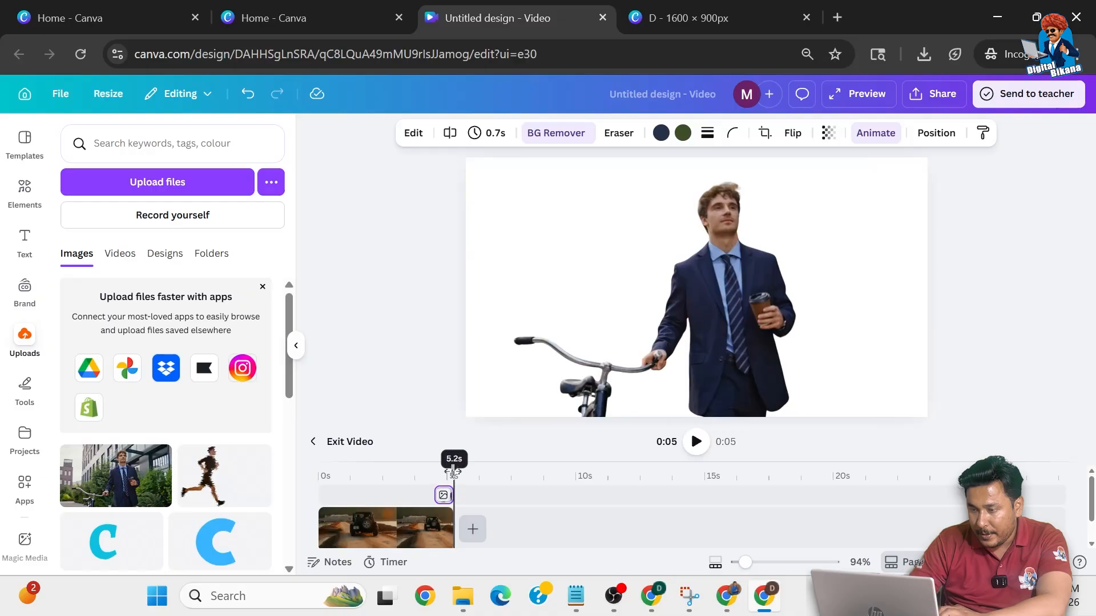
pyautogui.moveTo(453, 472); pyautogui.dragTo(450, 472)
pyautogui.scroll(3, 442, 517)
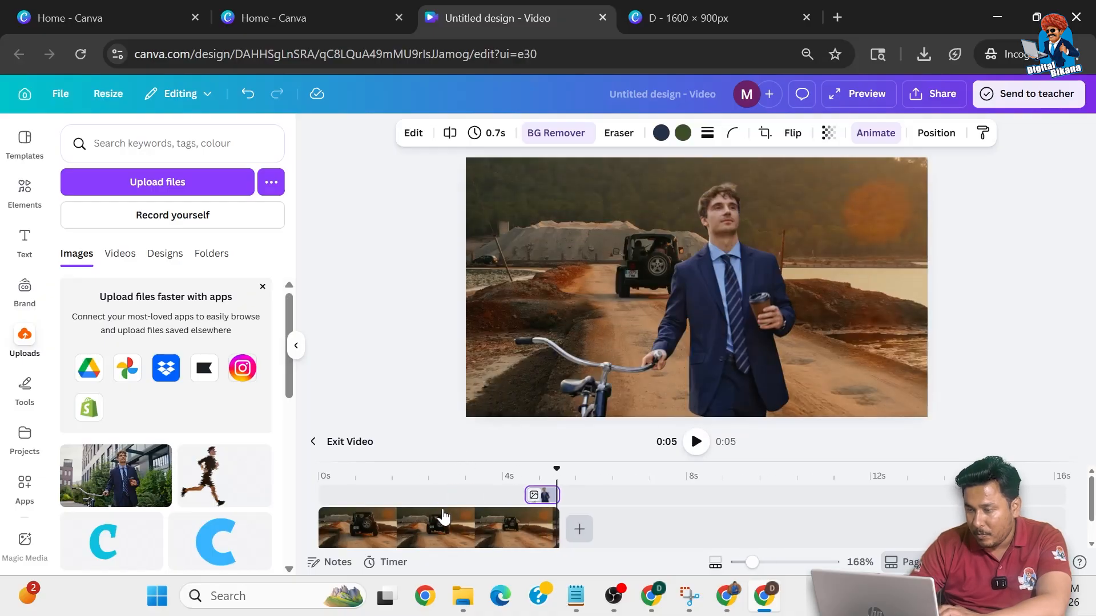
pyautogui.moveTo(668, 494); pyautogui.dragTo(669, 494)
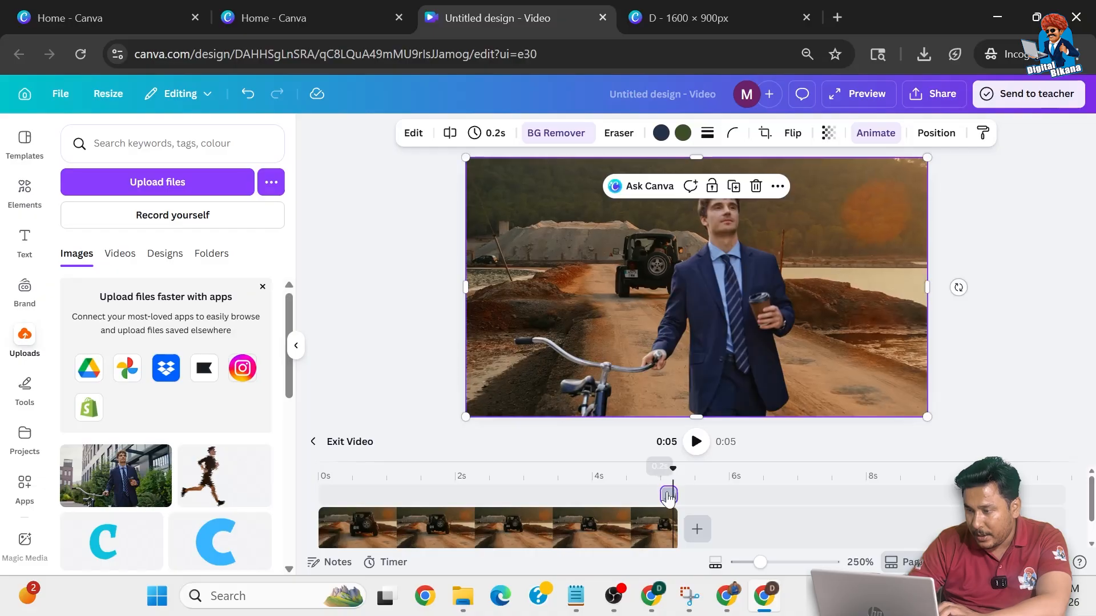
# Step: Exit the page 1 timeline, replay the video in a full-screen preview and leave full screen
pyautogui.click(313, 444)
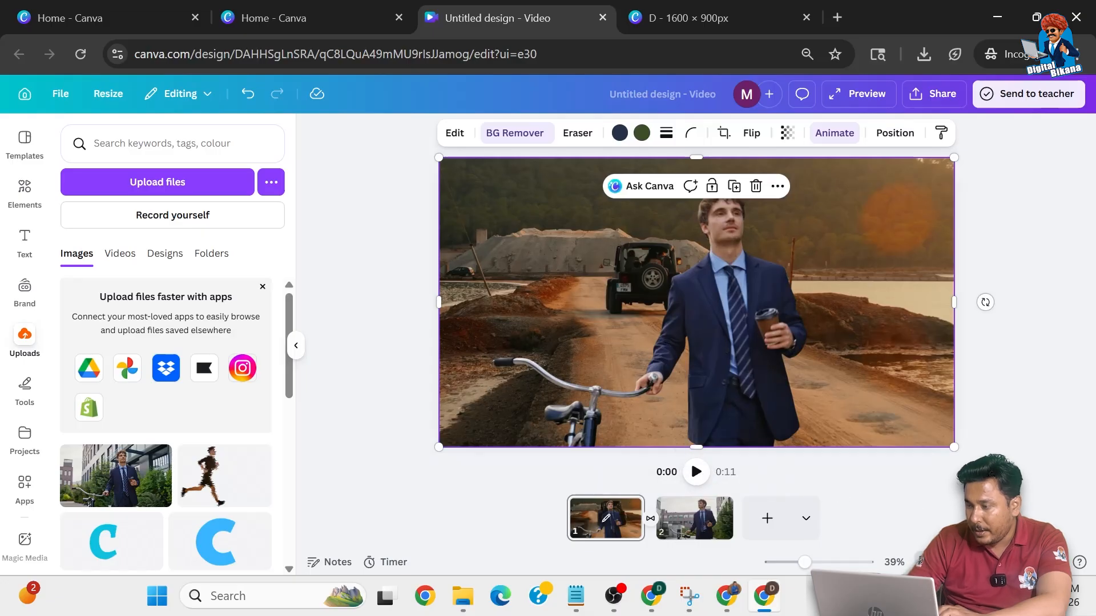
pyautogui.hotkey('ctrl', 'alt', 'p')
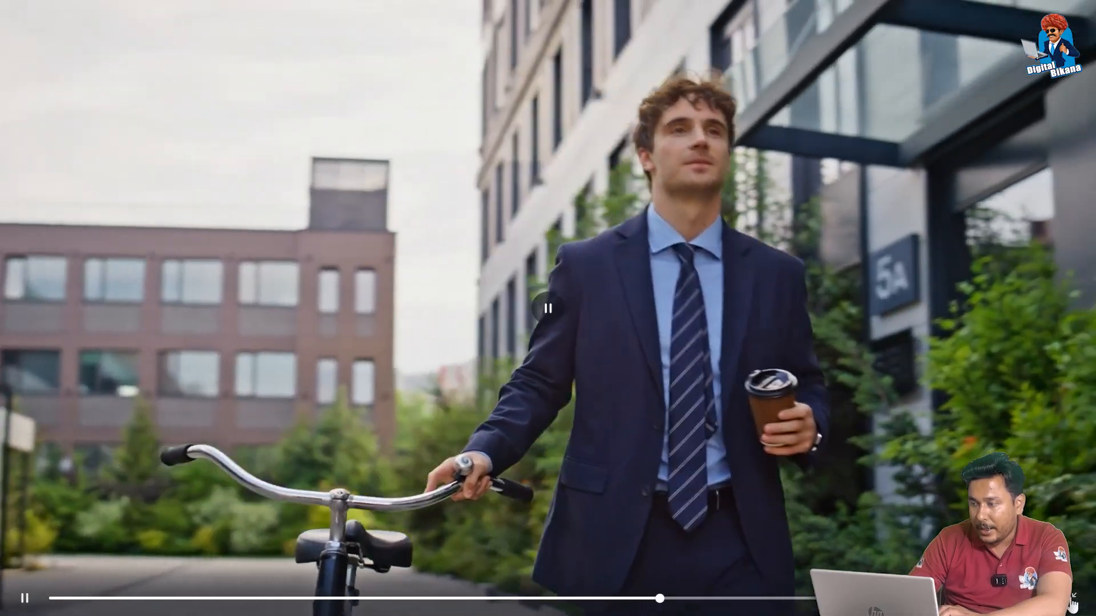
pyautogui.press('Escape')
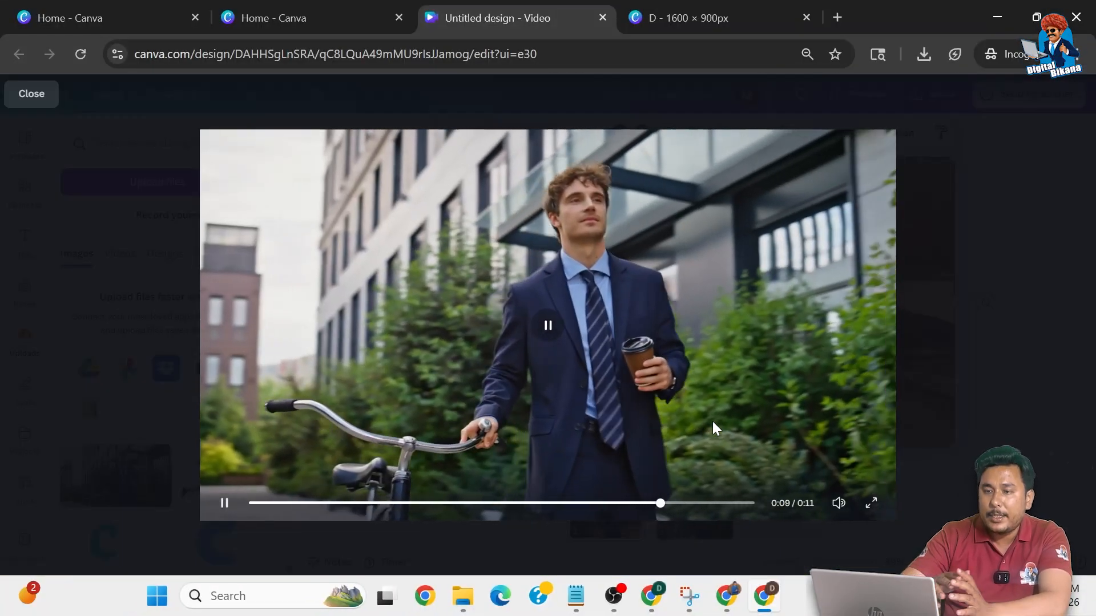